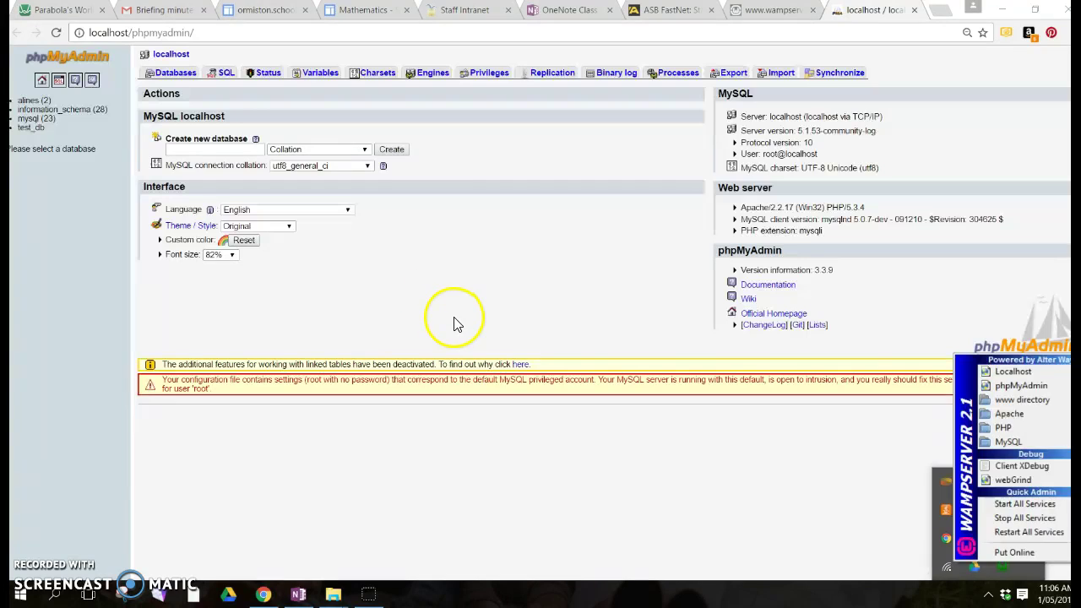
Create a new database named DB1, leaving its collation unset
left_click(205, 150)
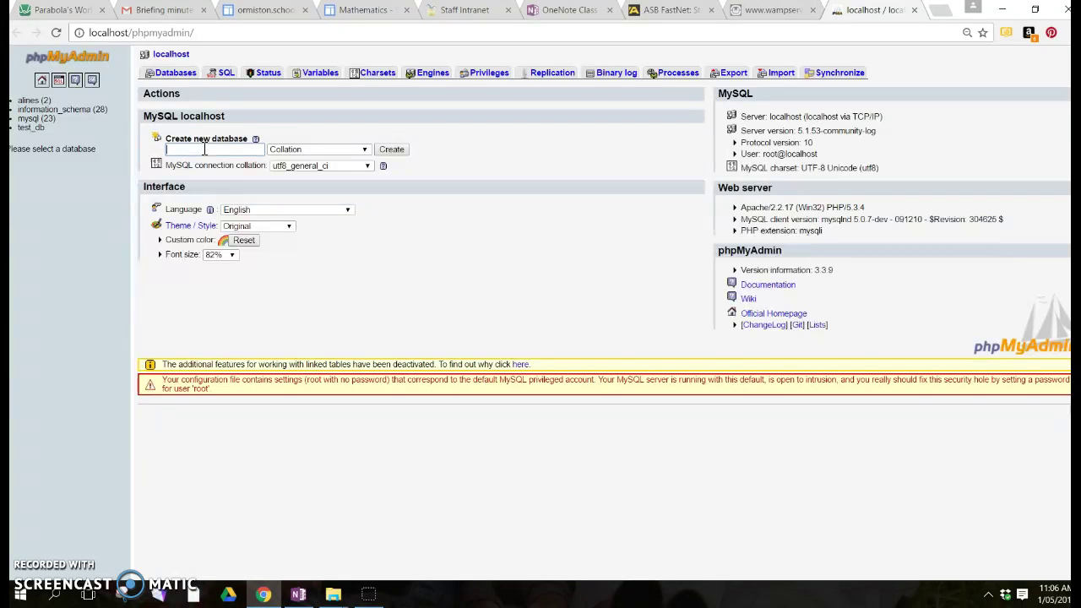
type("DB1")
left_click(395, 152)
left_click(365, 152)
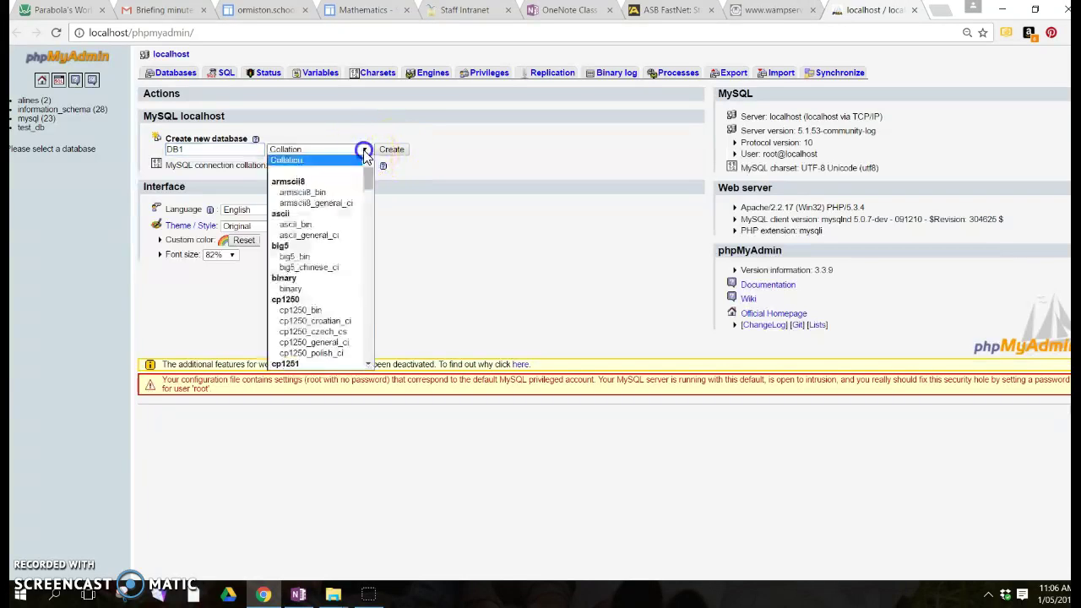
left_click(364, 150)
left_click(388, 151)
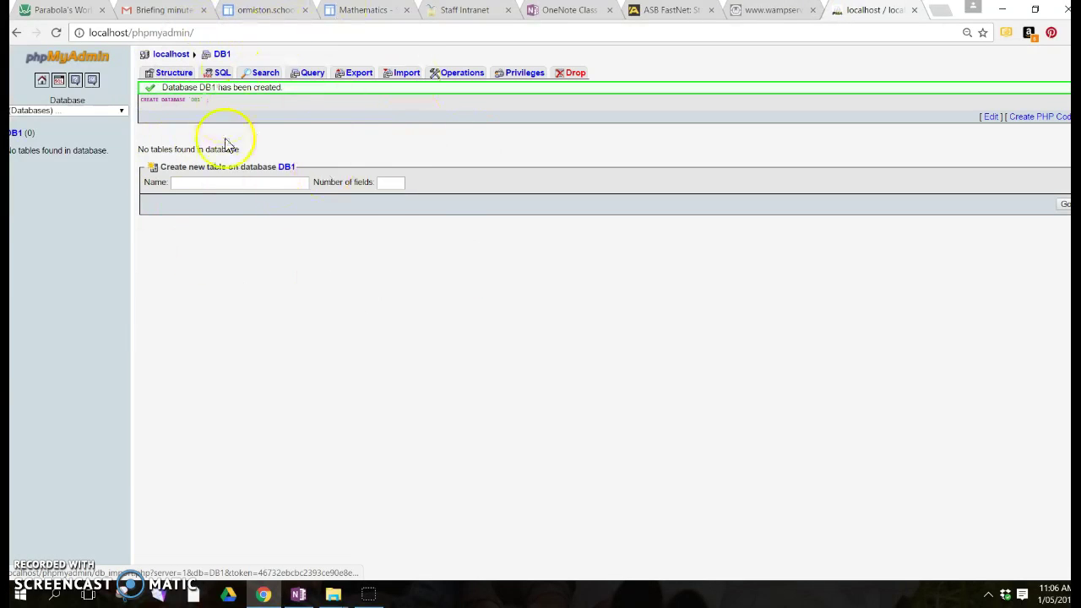
Enter Aliens as the name of the new table on database DB1
left_click(270, 180)
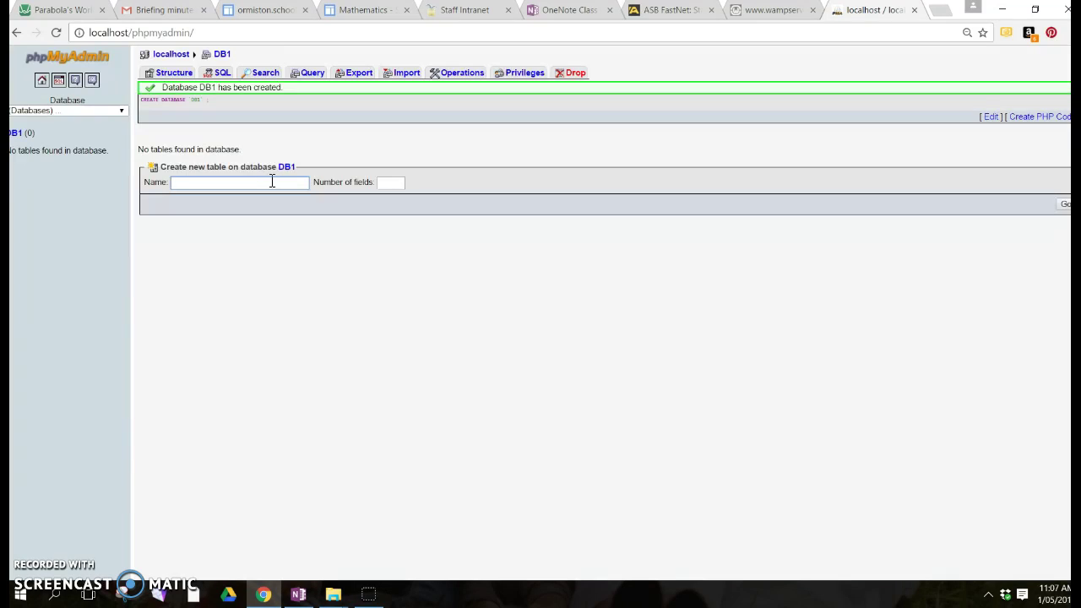
type("Ali")
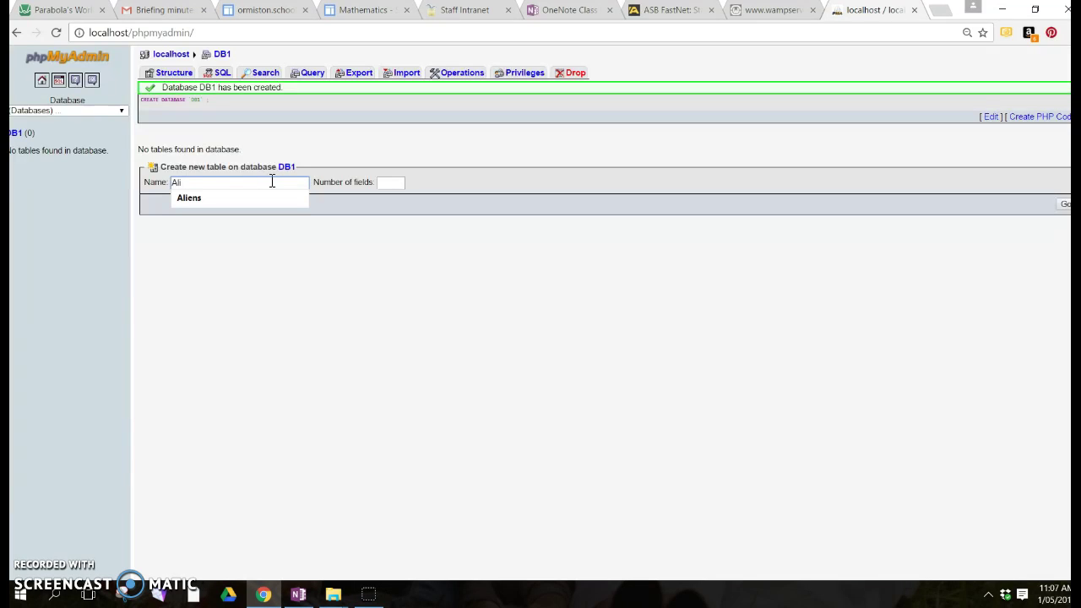
type("ens")
left_click(394, 182)
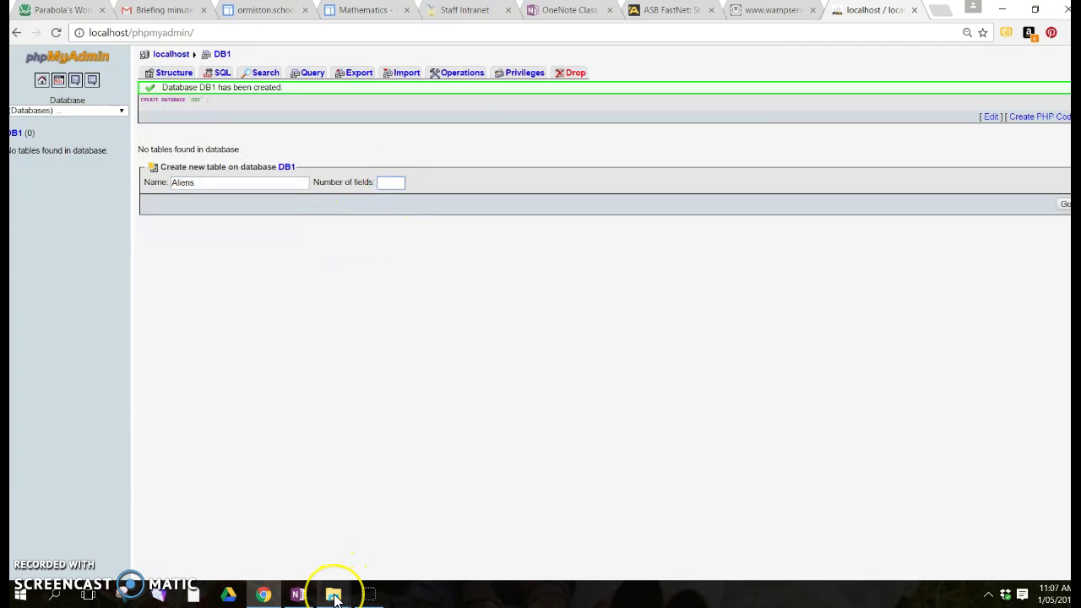
Switch to File Explorer and examine the alien pictures in the CETA_Aliens folder to work out which fields the table needs
mouse_move(336, 595)
left_click(314, 564)
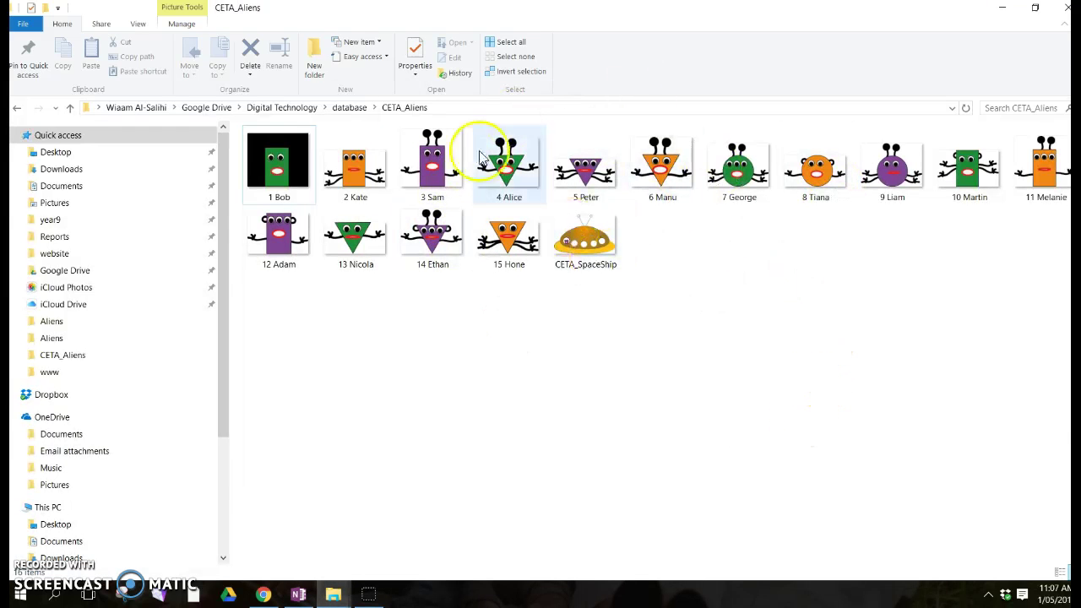
left_click(286, 204)
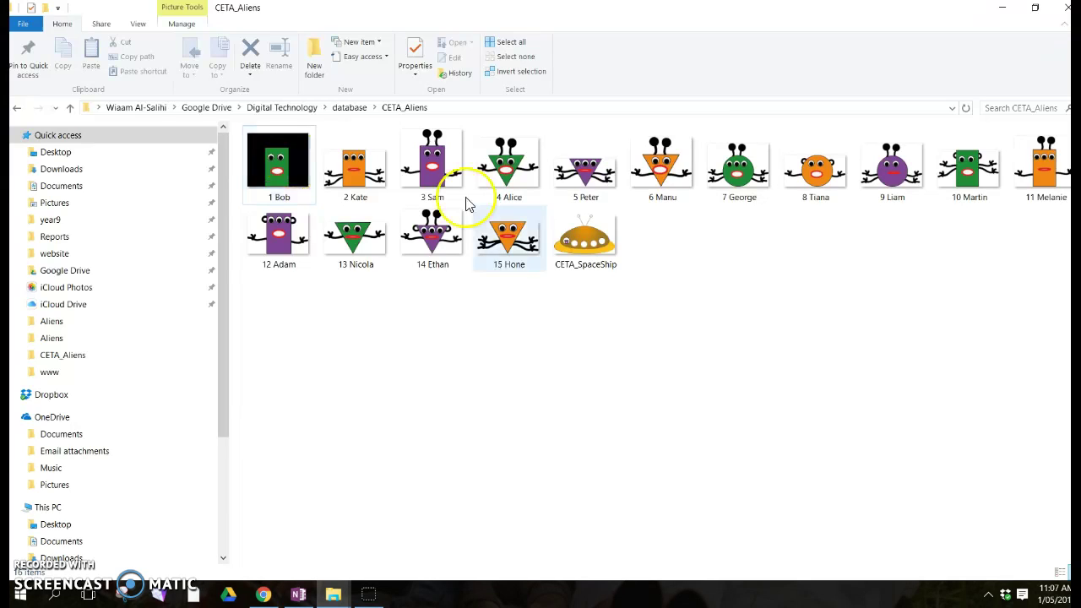
left_click(1002, 10)
Set the Aliens table's number of fields to 8 and submit it to reach the field definitions
left_click(391, 184)
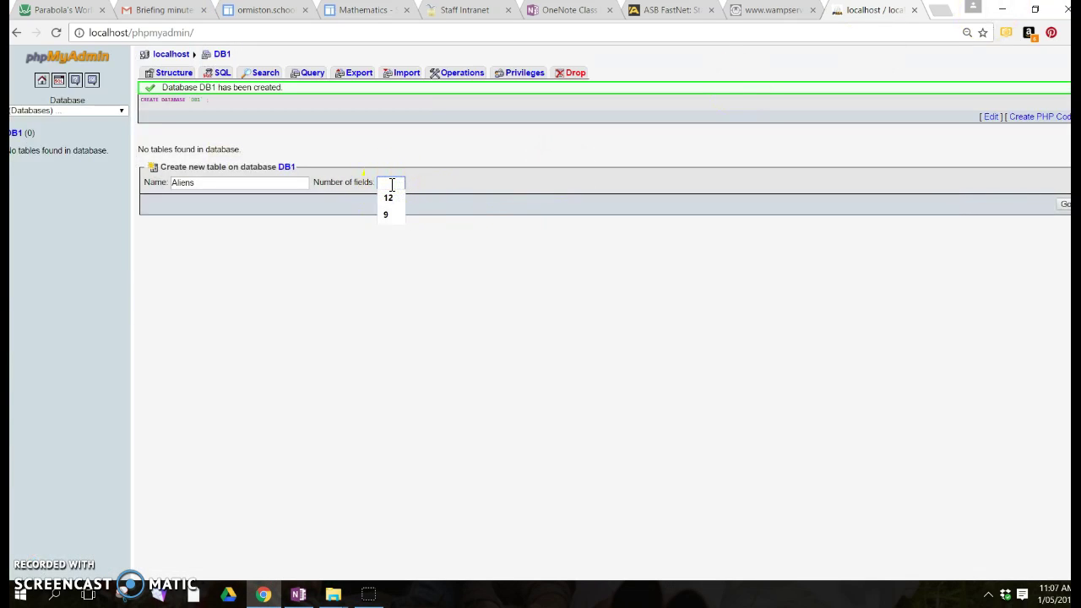
type("8")
left_click(1062, 204)
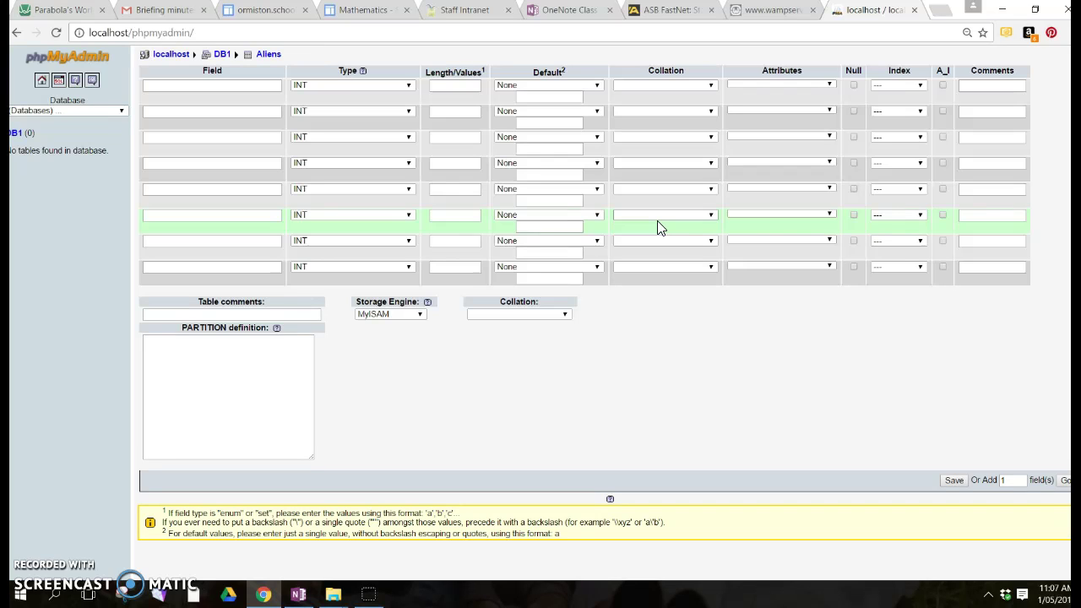
Define the first field as ID with type INT, auto-increment enabled and a UNIQUE index
left_click(229, 85)
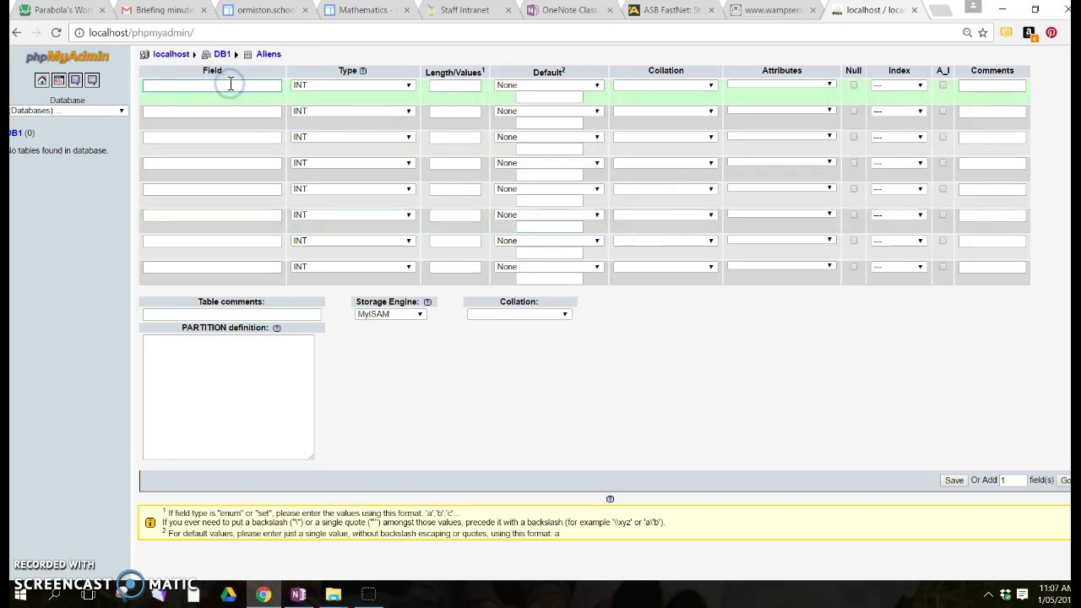
type("ID")
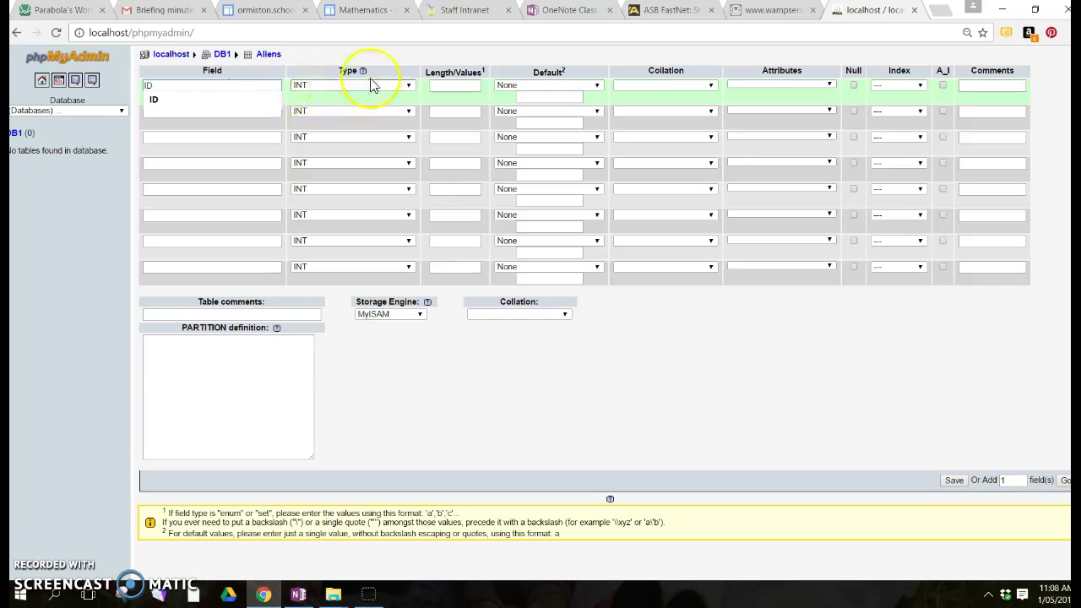
left_click(399, 87)
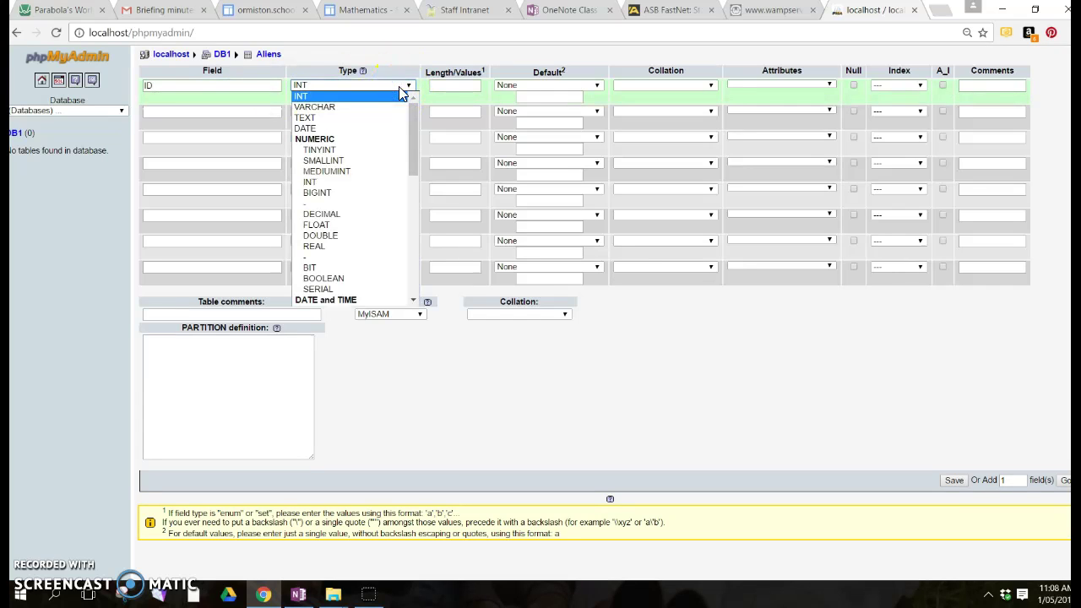
left_click(399, 86)
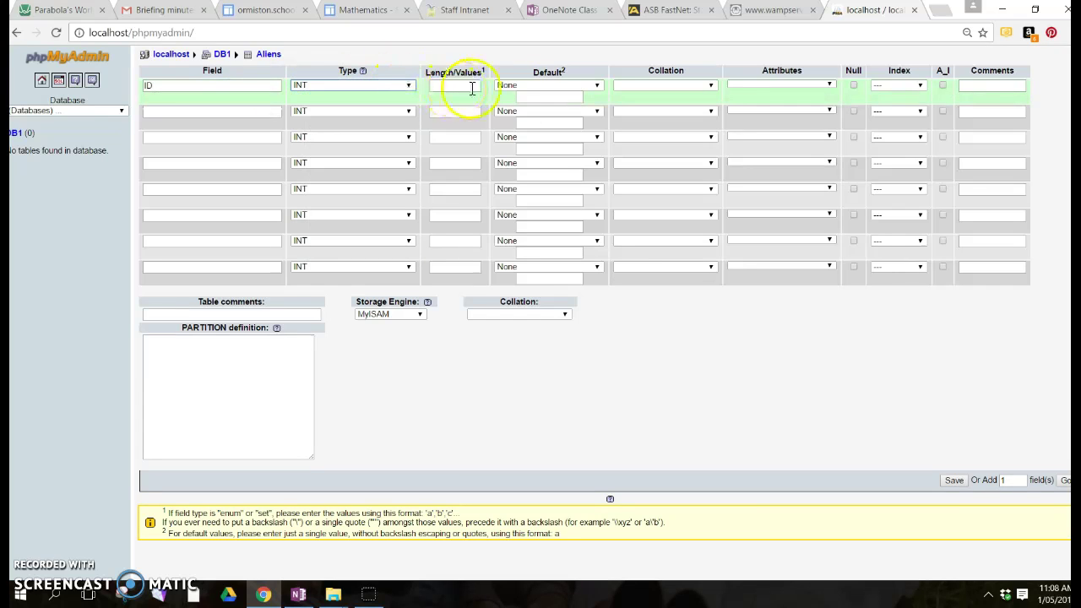
left_click(541, 88)
left_click(543, 88)
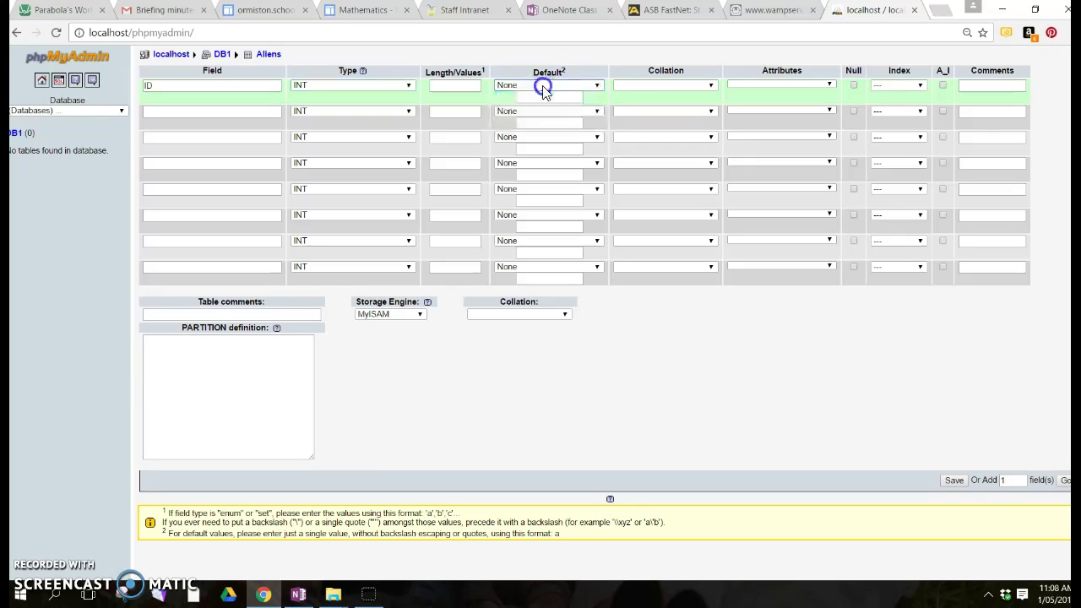
left_click(942, 85)
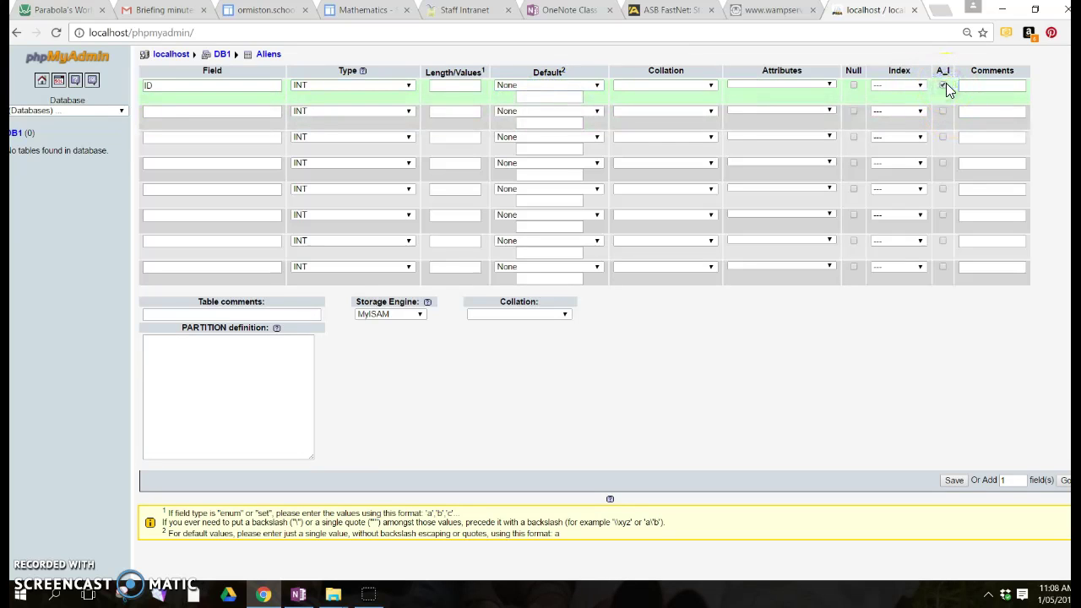
left_click(920, 87)
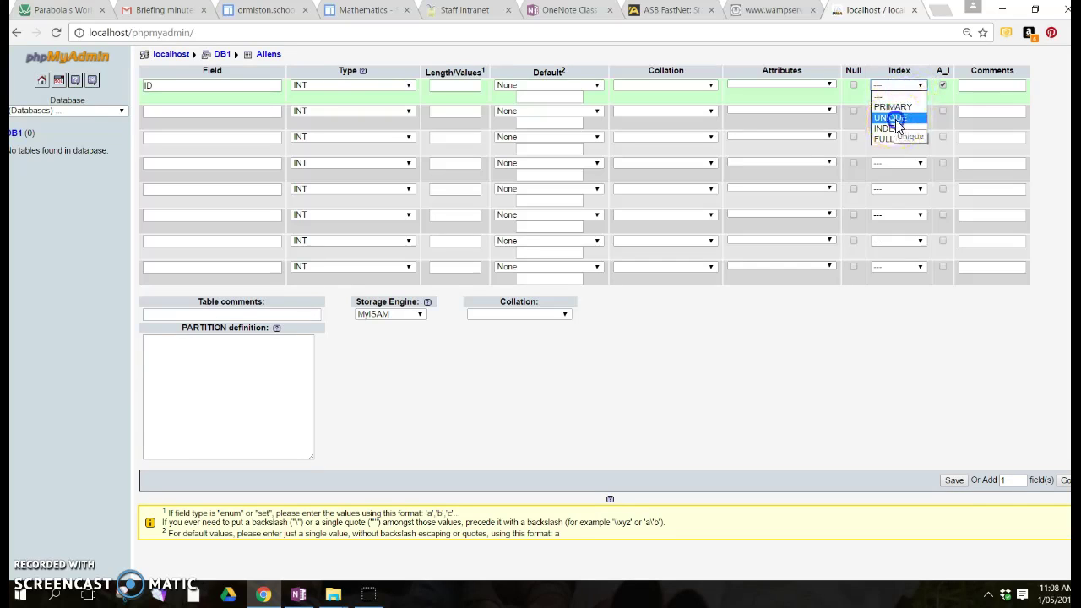
left_click(894, 119)
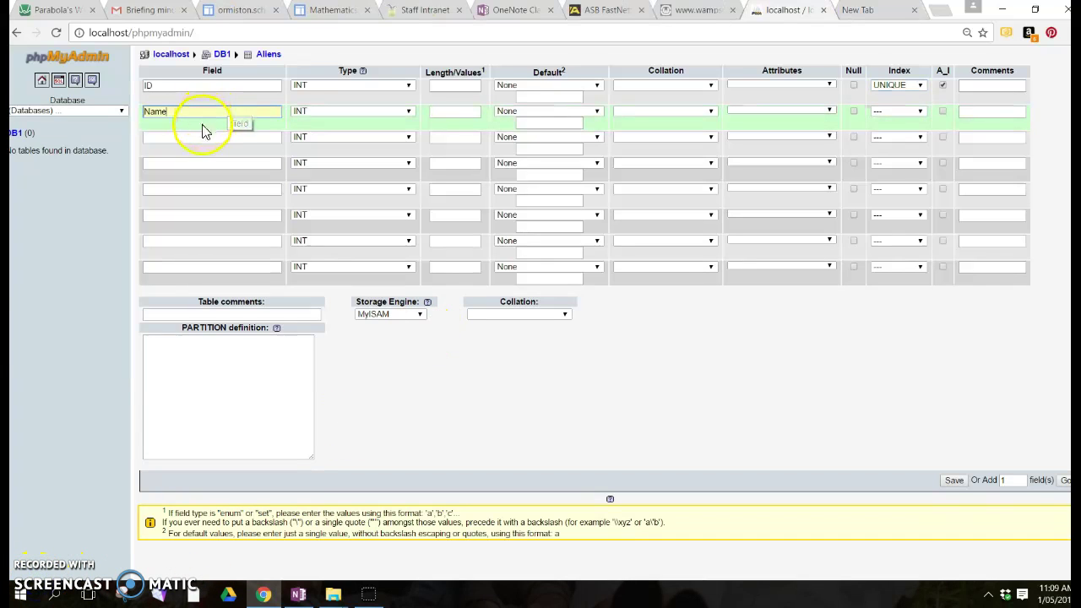
Name the third field Shape and the fourth field Color
left_click(212, 138)
type("Shape")
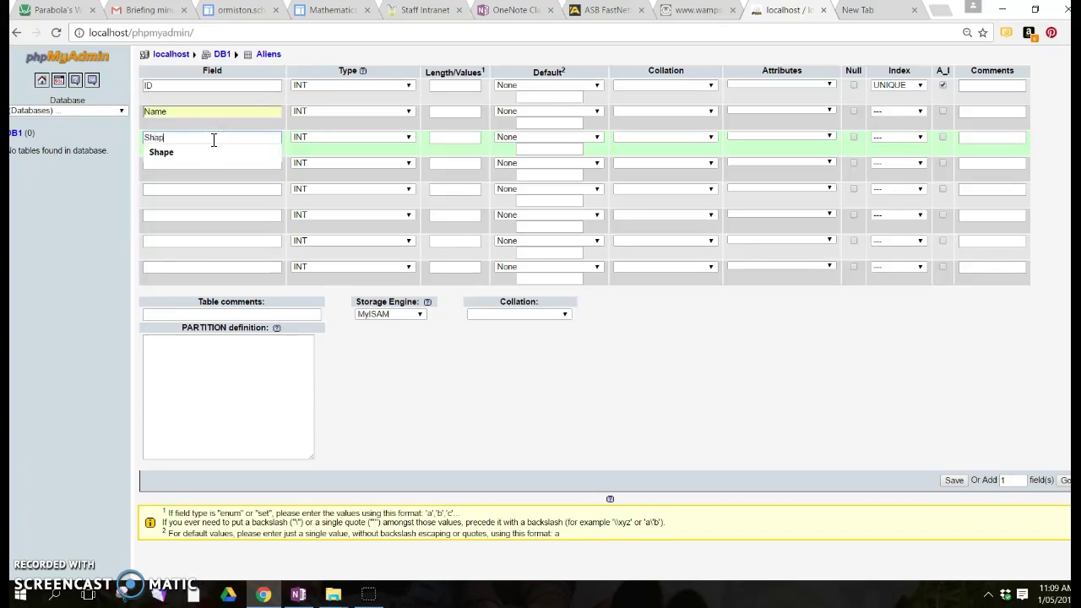
left_click(203, 165)
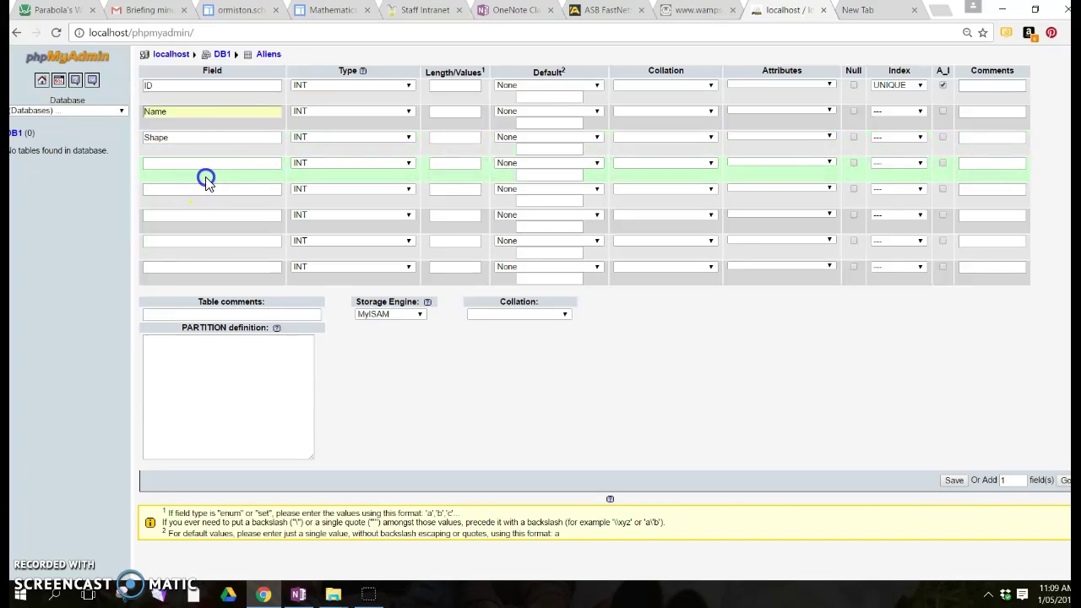
type("Colou")
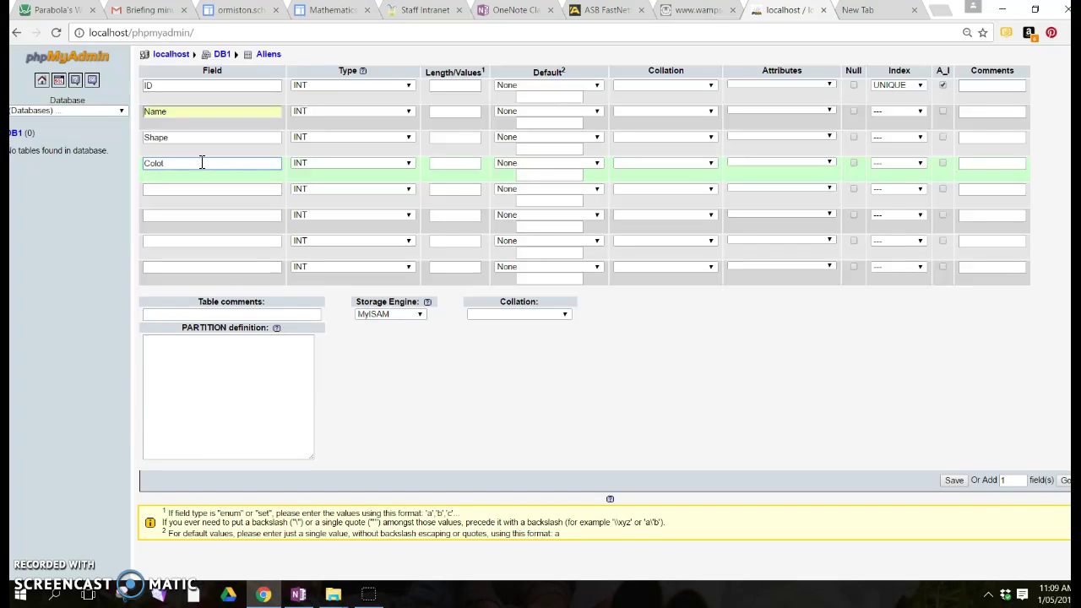
key("BackSpace")
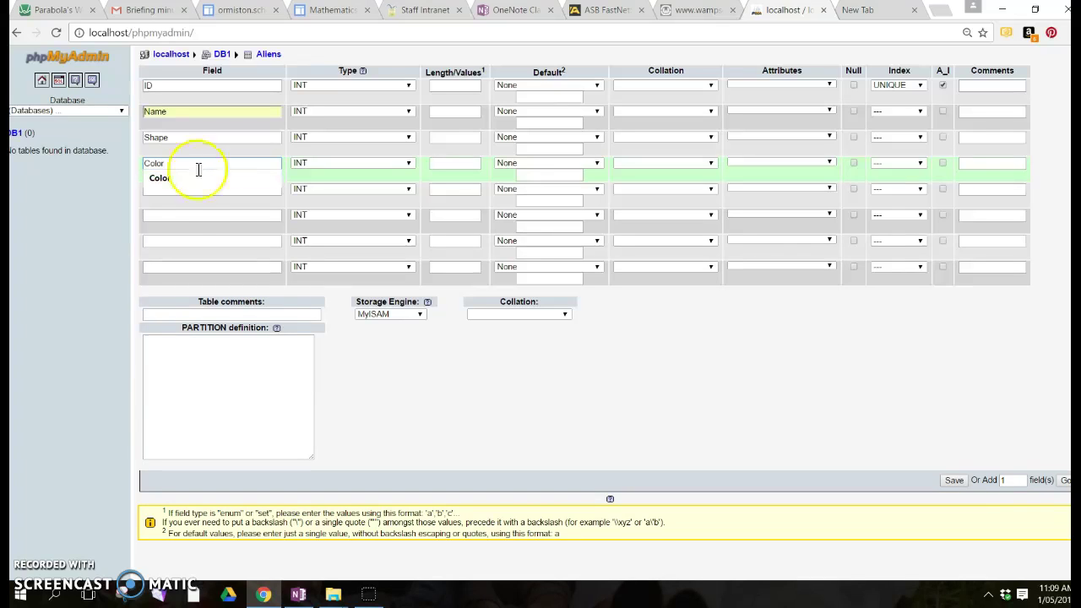
type("r")
left_click(183, 214)
Name the remaining four fields Arms, Eyes, Mouth and Ears, in that order
left_click(185, 190)
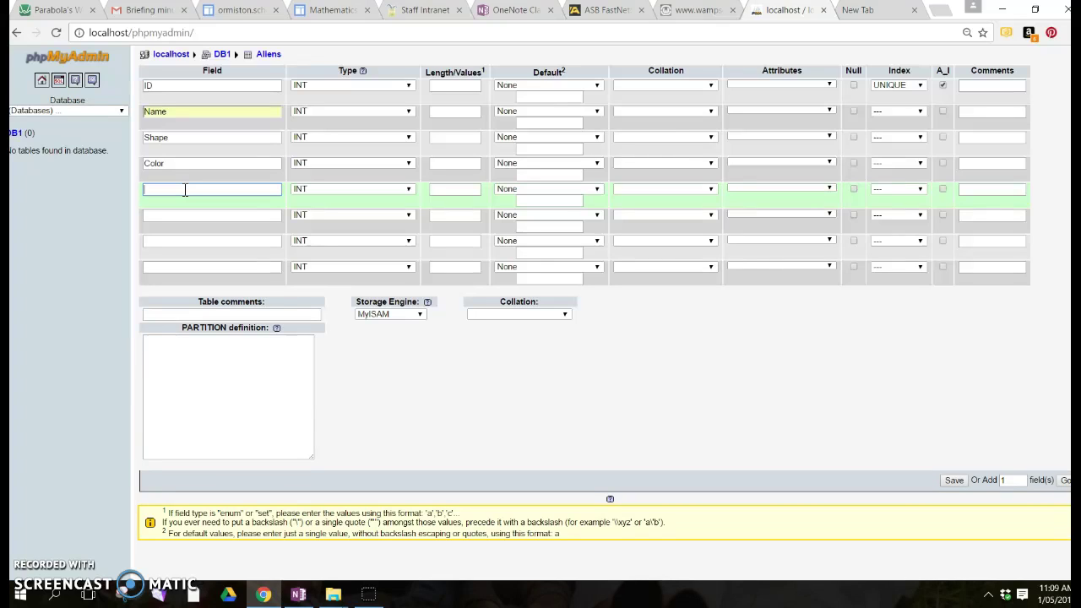
type("Arms")
left_click(181, 216)
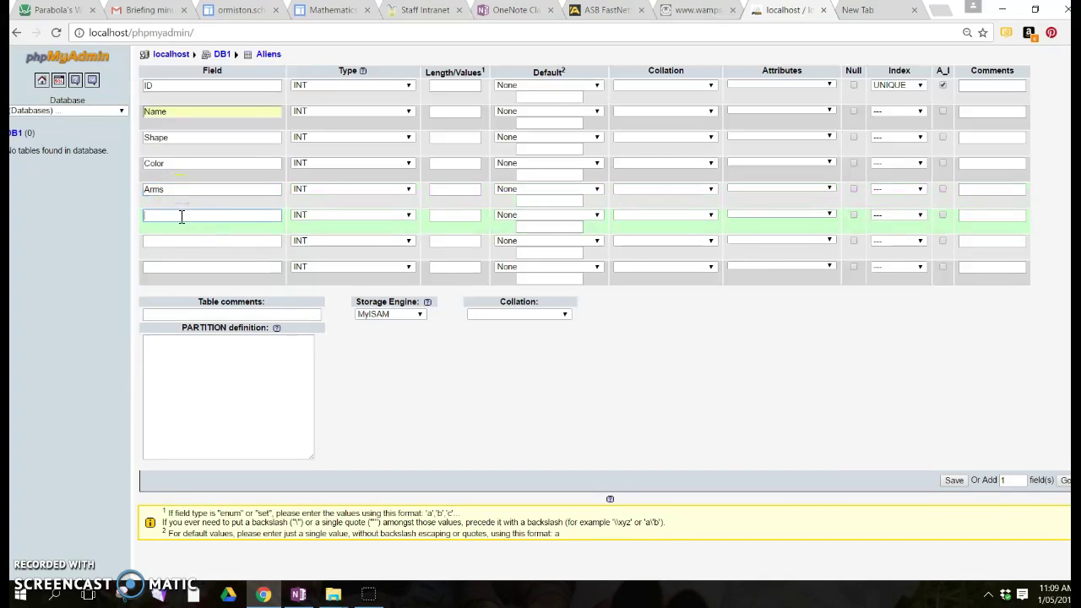
type("Eyes")
left_click(174, 242)
type("Mou")
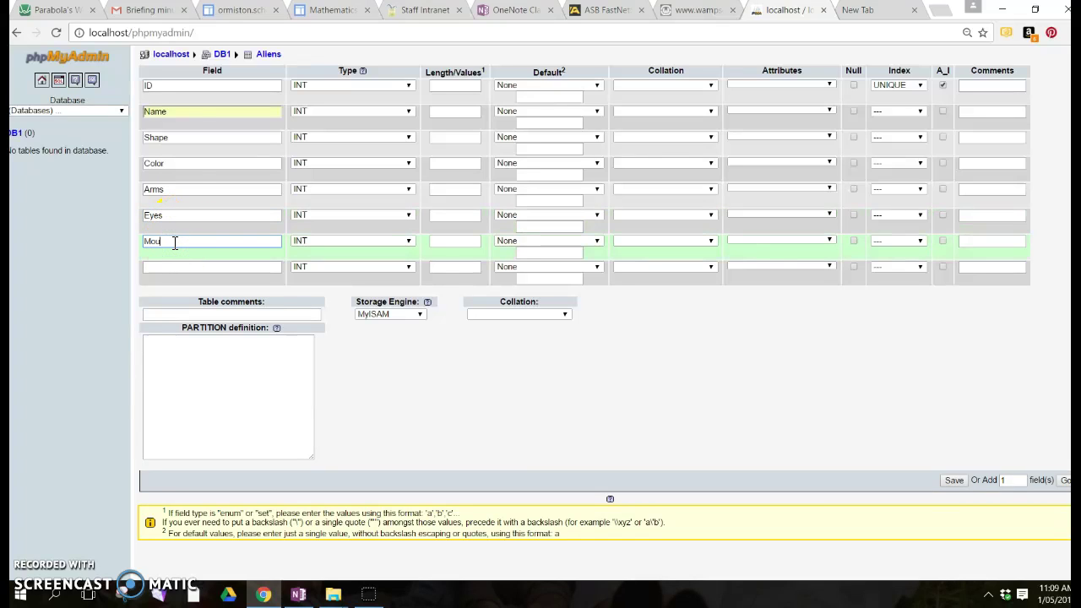
type("th")
left_click(172, 267)
type("Ears")
left_click(434, 420)
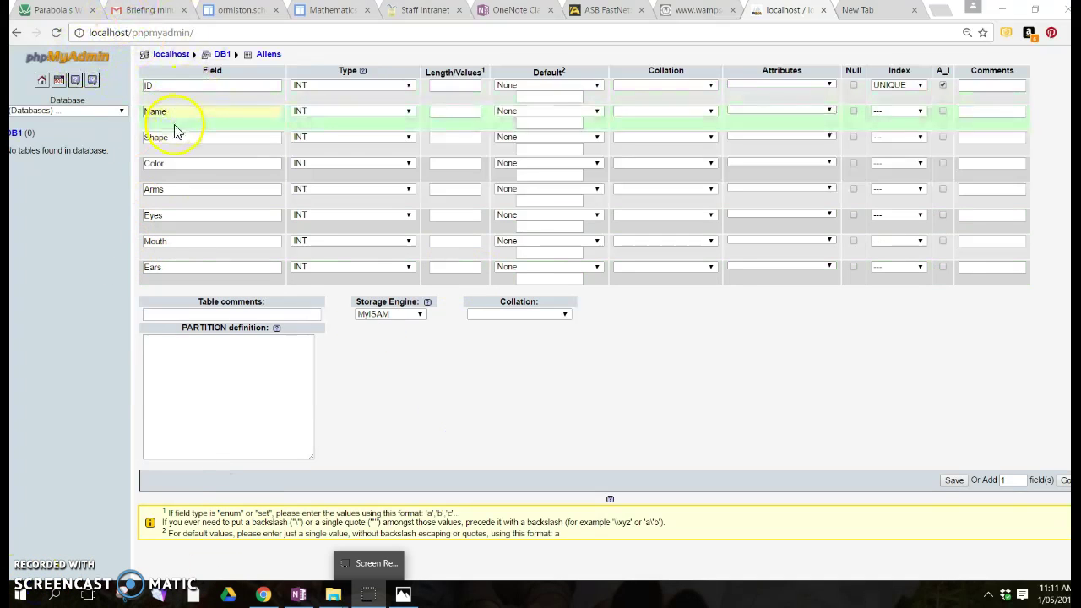
Set the data type of the Name, Shape and Color fields to VARCHAR
left_click(311, 115)
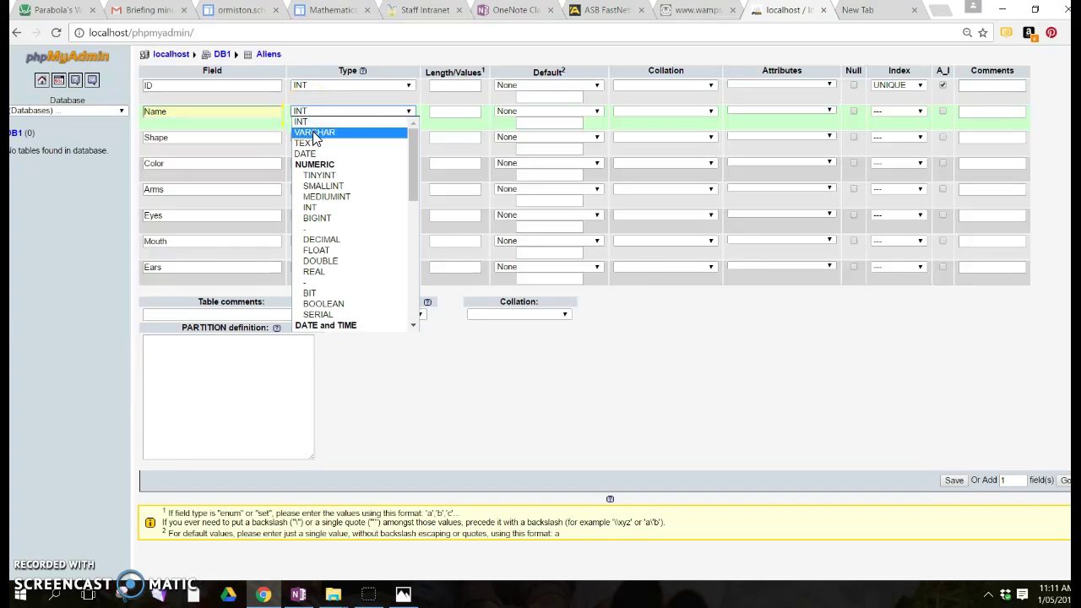
left_click(314, 132)
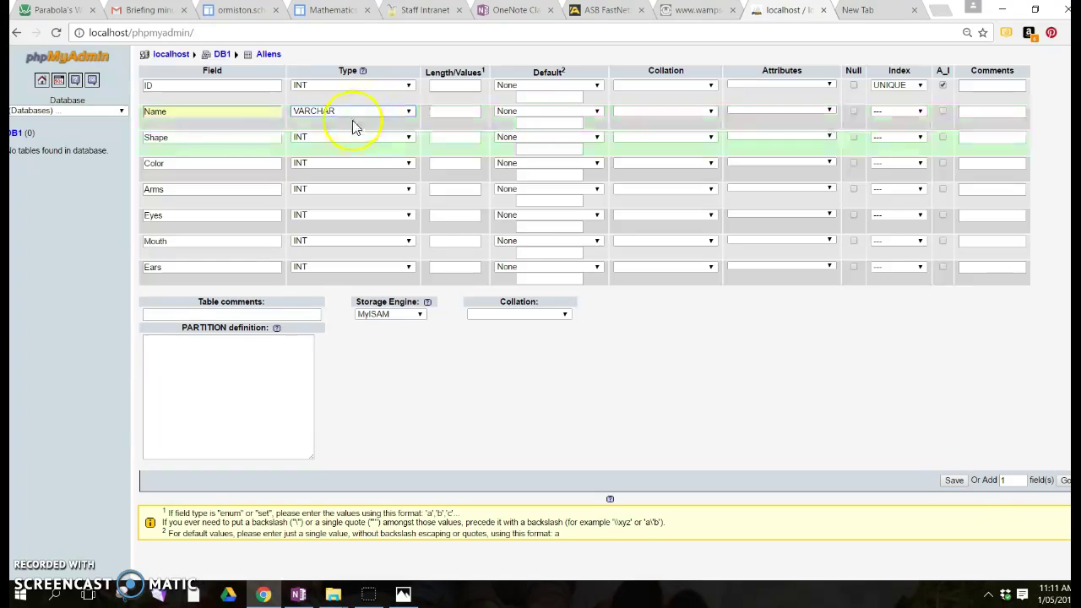
left_click(182, 139)
left_click(333, 137)
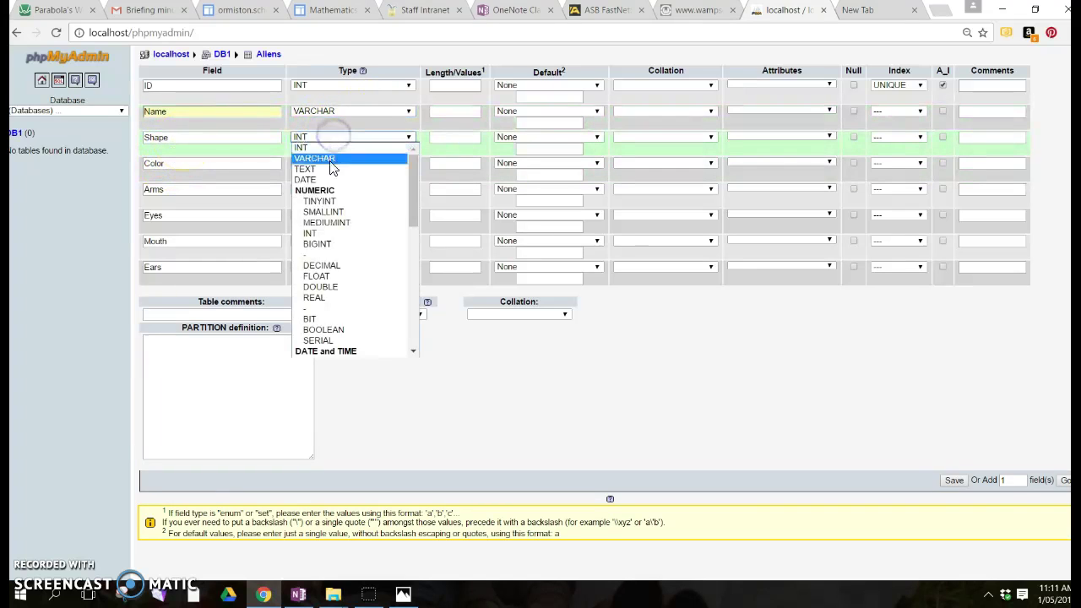
left_click(330, 160)
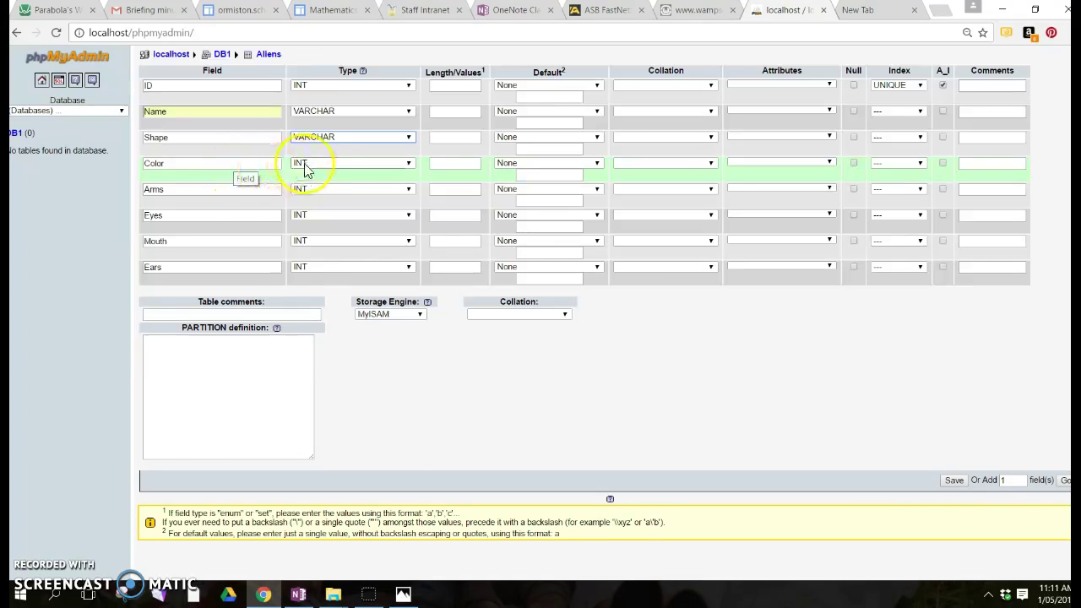
left_click(313, 163)
left_click(314, 184)
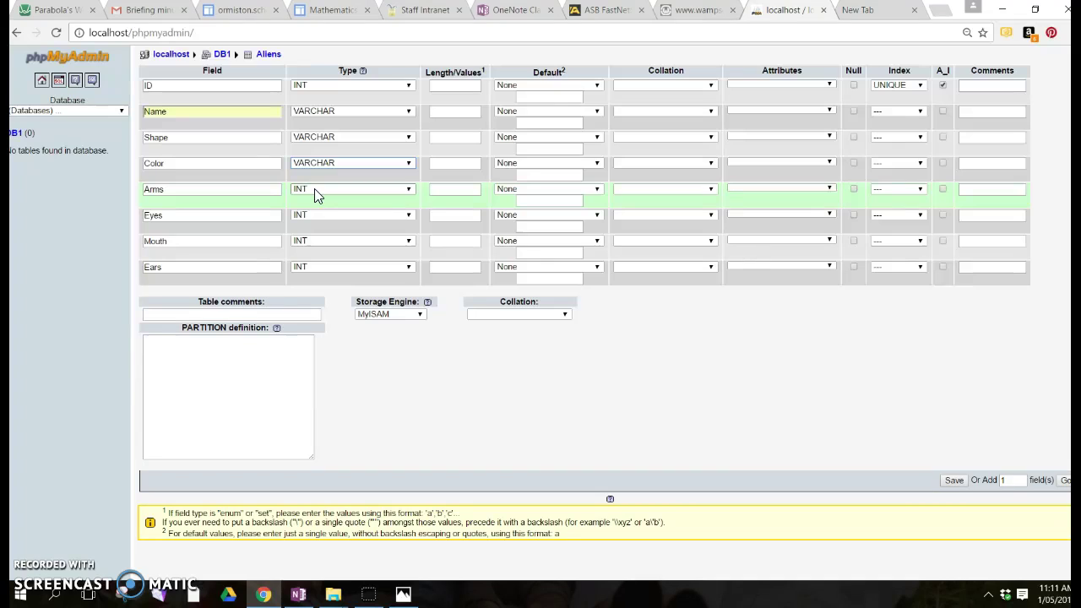
Set the data type of the Arms, Eyes and Mouth fields to VARCHAR
left_click(314, 191)
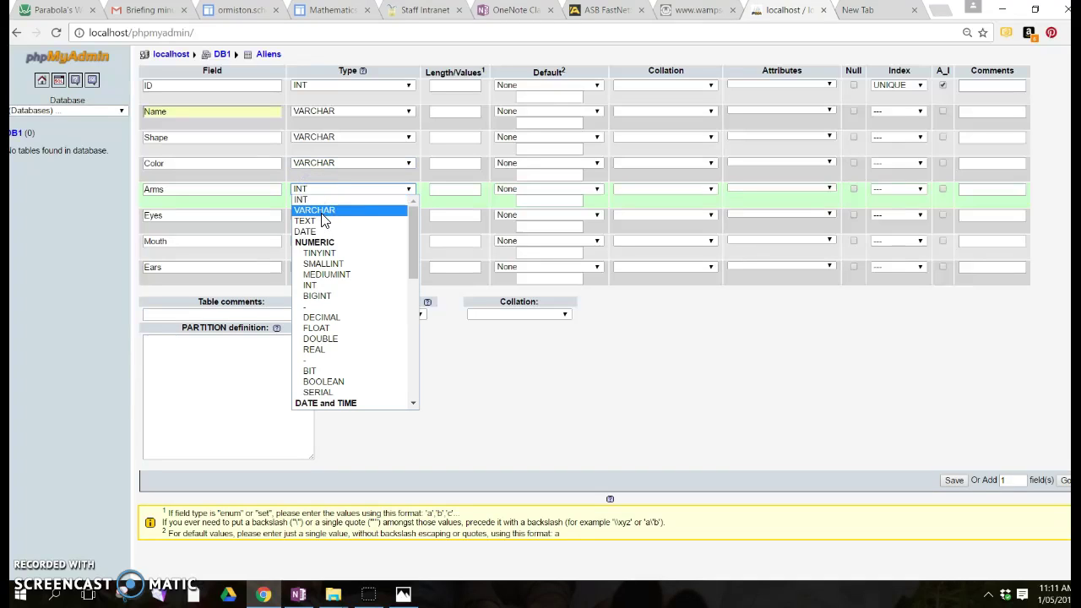
left_click(321, 211)
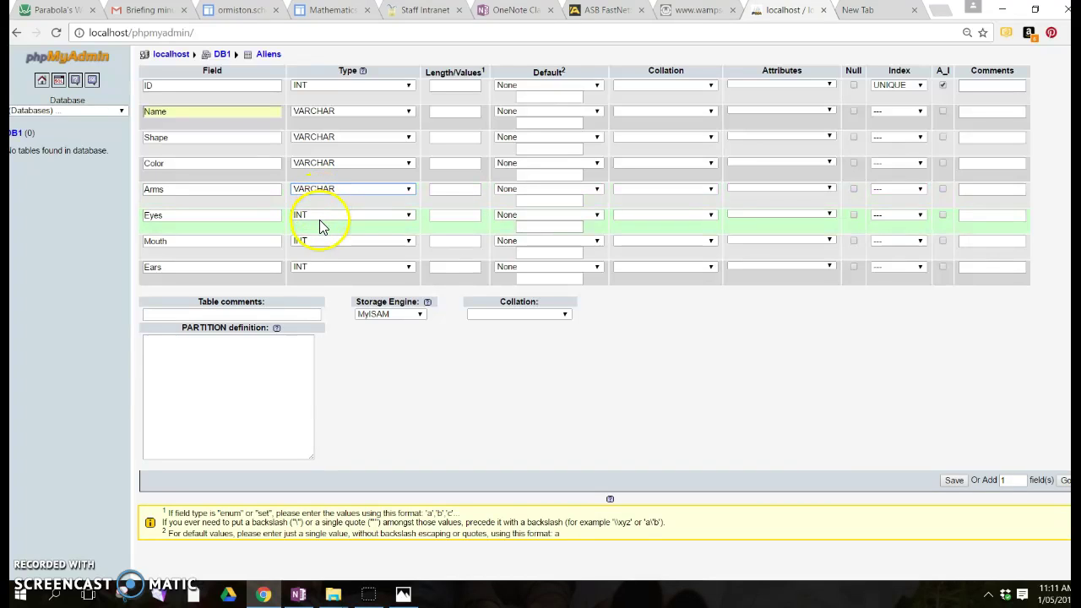
left_click(320, 218)
left_click(320, 237)
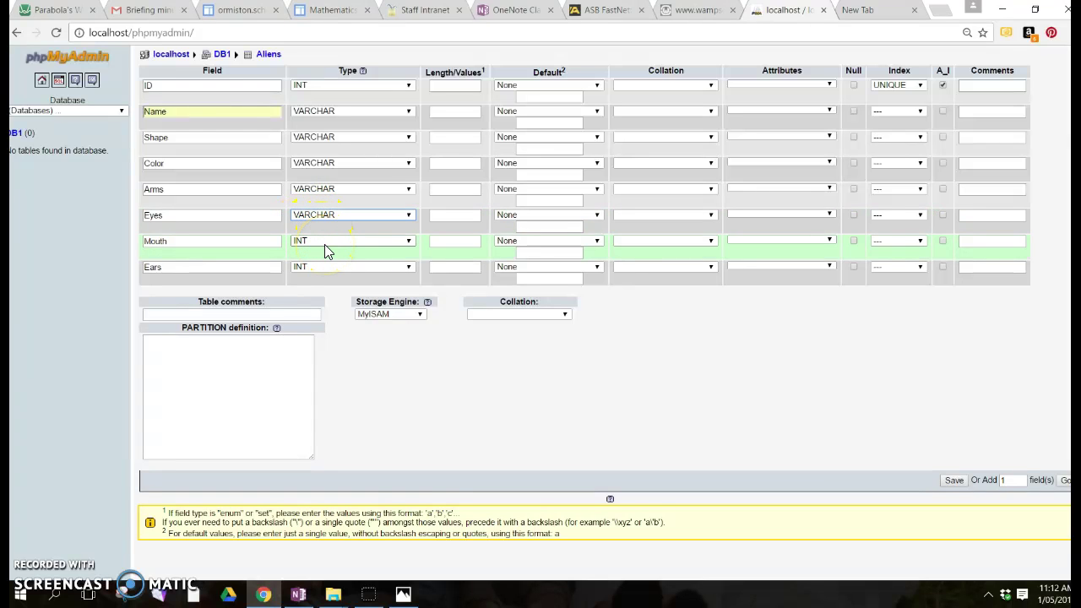
left_click(324, 244)
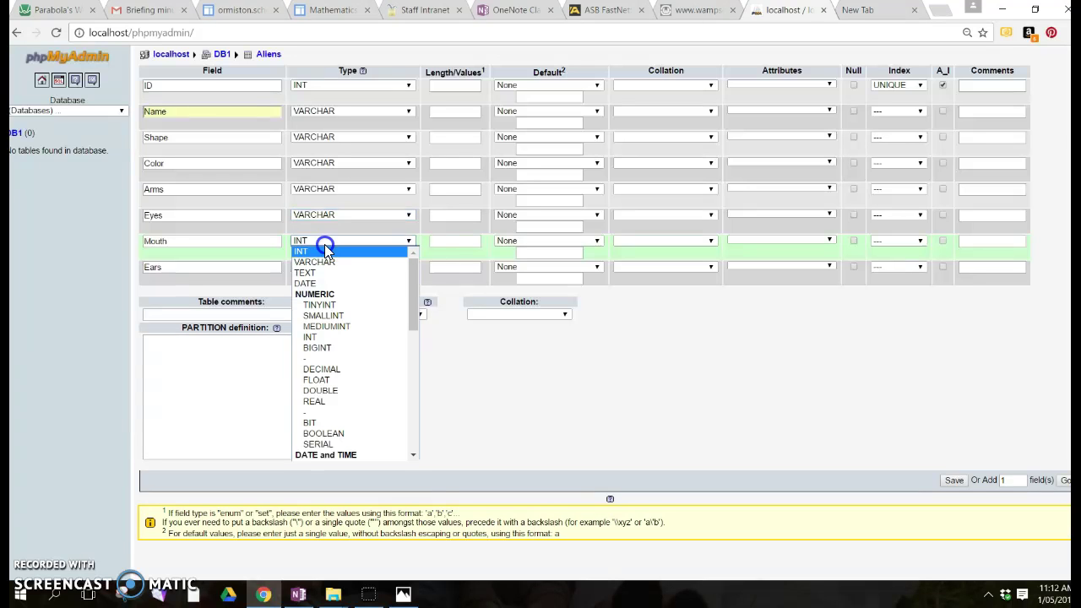
left_click(324, 266)
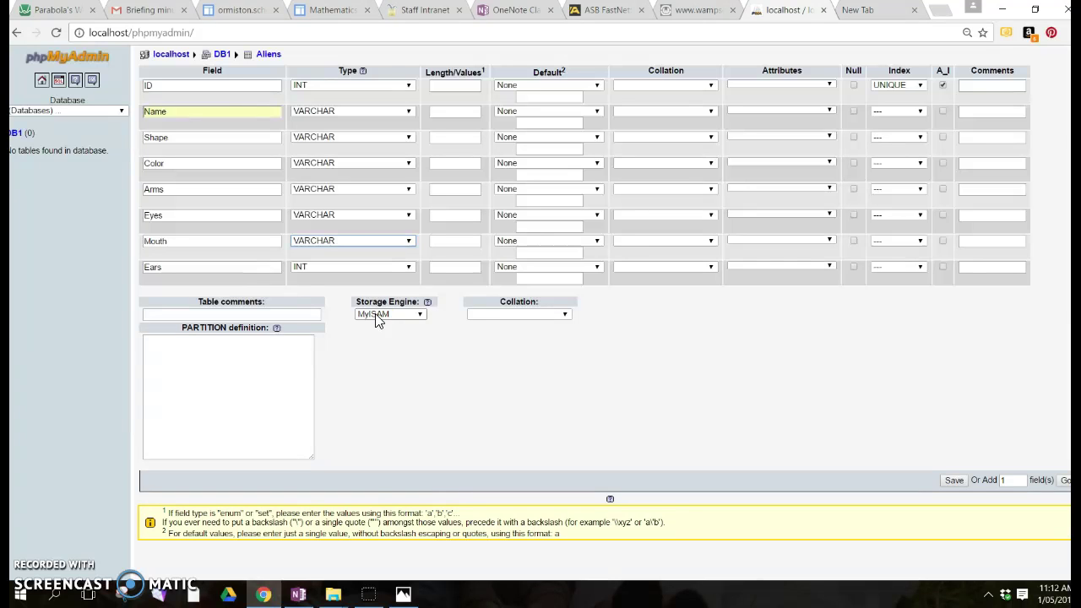
Look through the available data types for the Ears field and set it to BOOLEAN
left_click(331, 267)
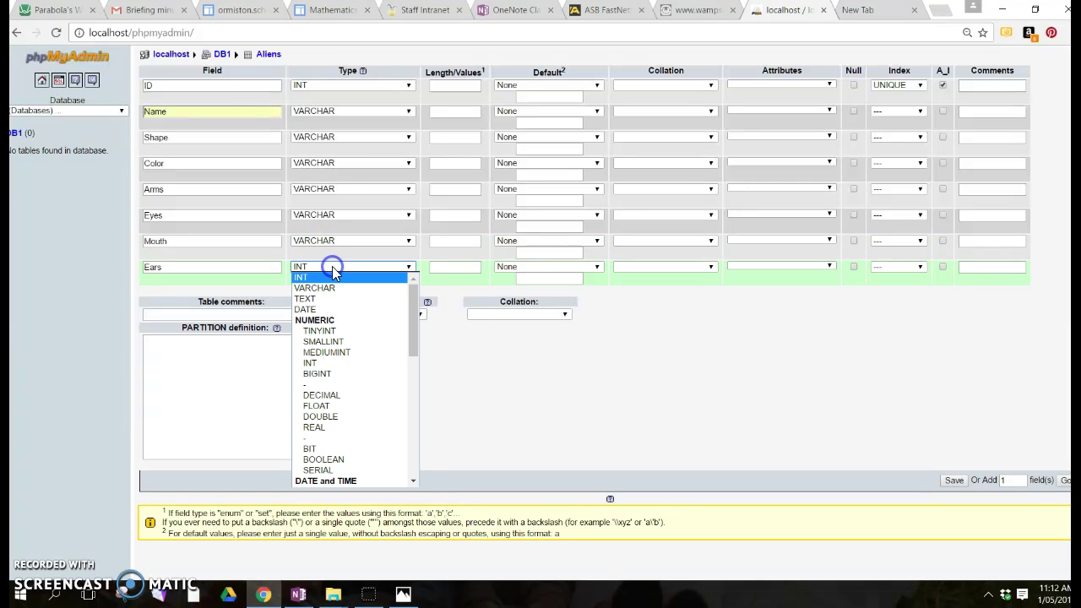
scroll(350, 396, "down", 5)
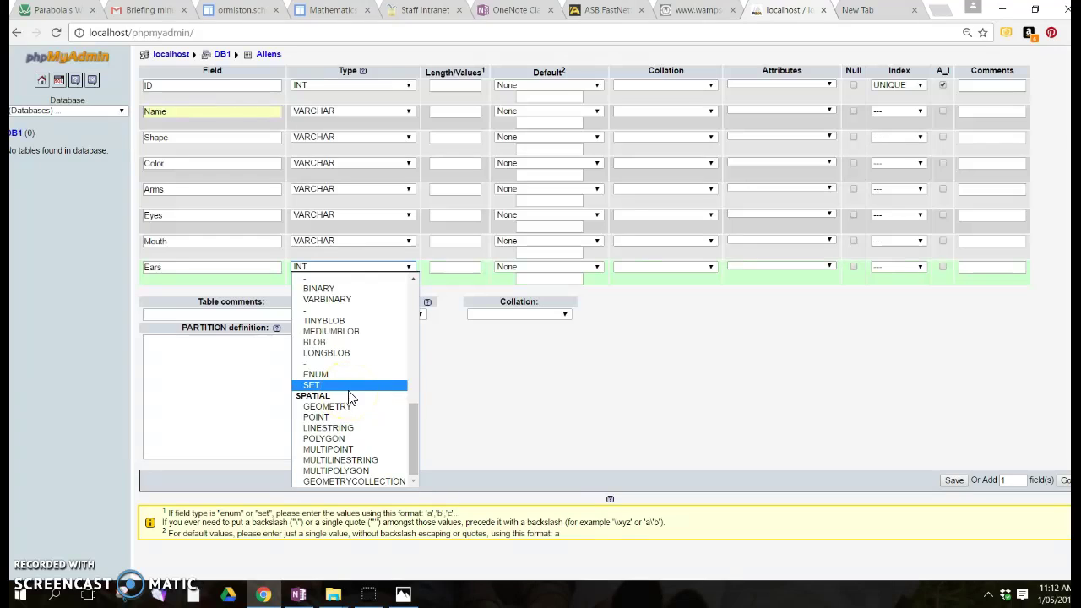
scroll(360, 369, "up", 1)
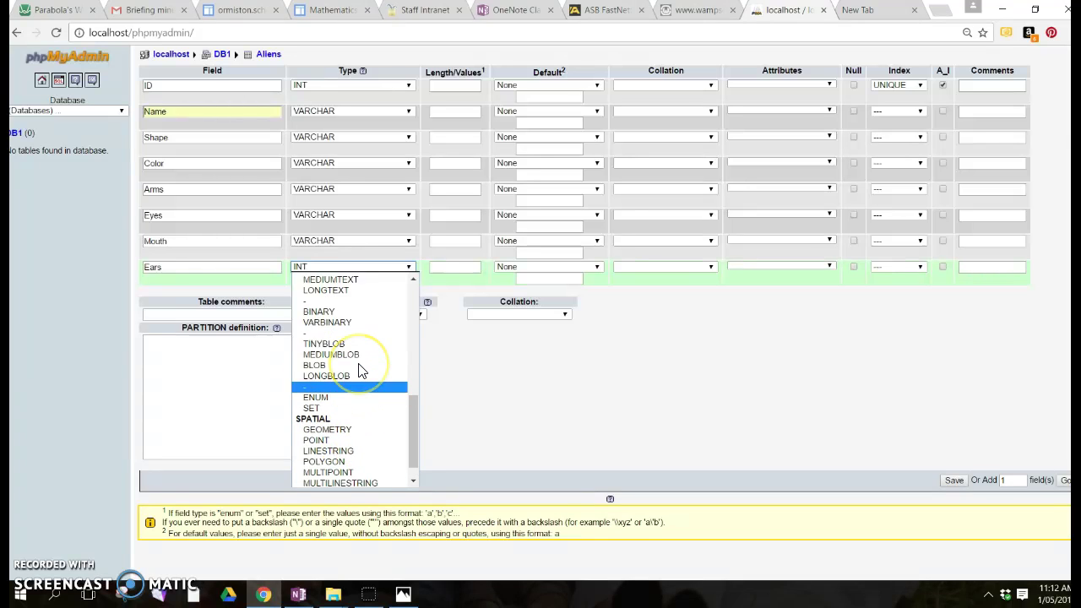
scroll(360, 369, "up", 3)
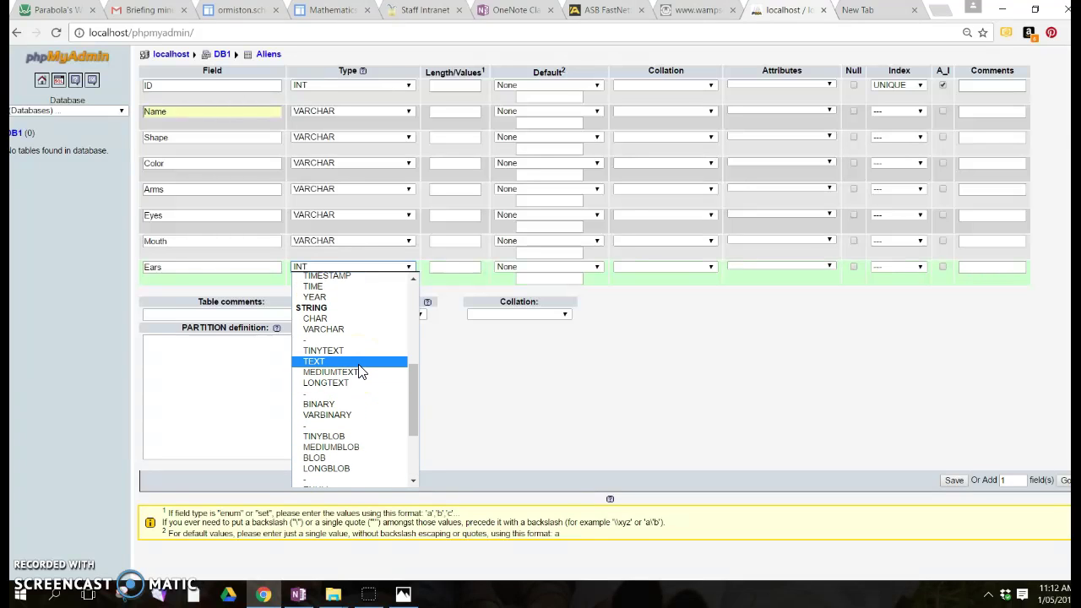
scroll(360, 372, "up", 5)
scroll(360, 372, "up", 2)
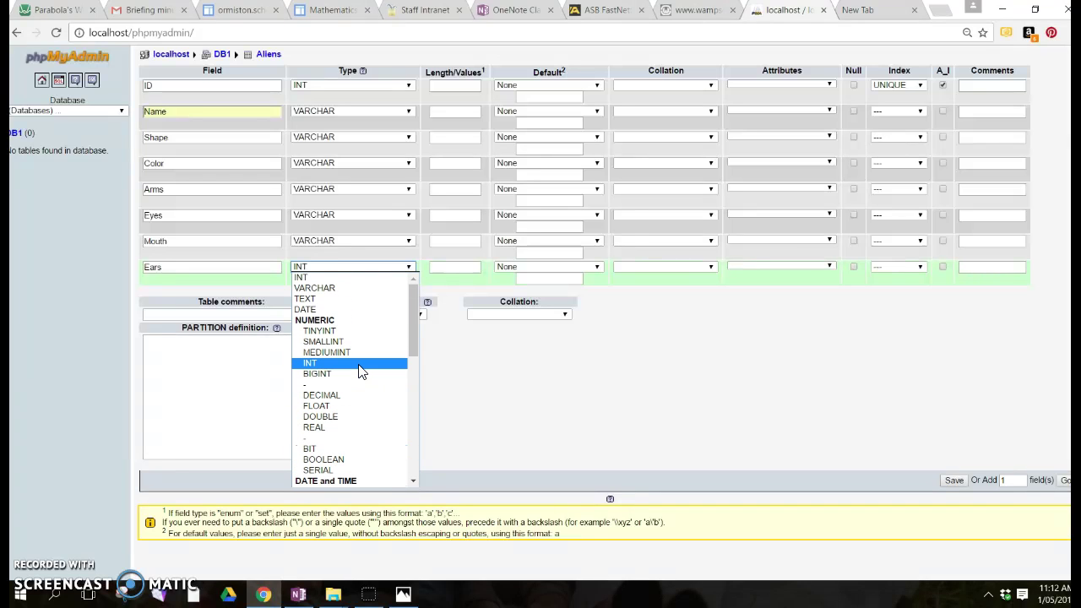
scroll(362, 393, "down", 10)
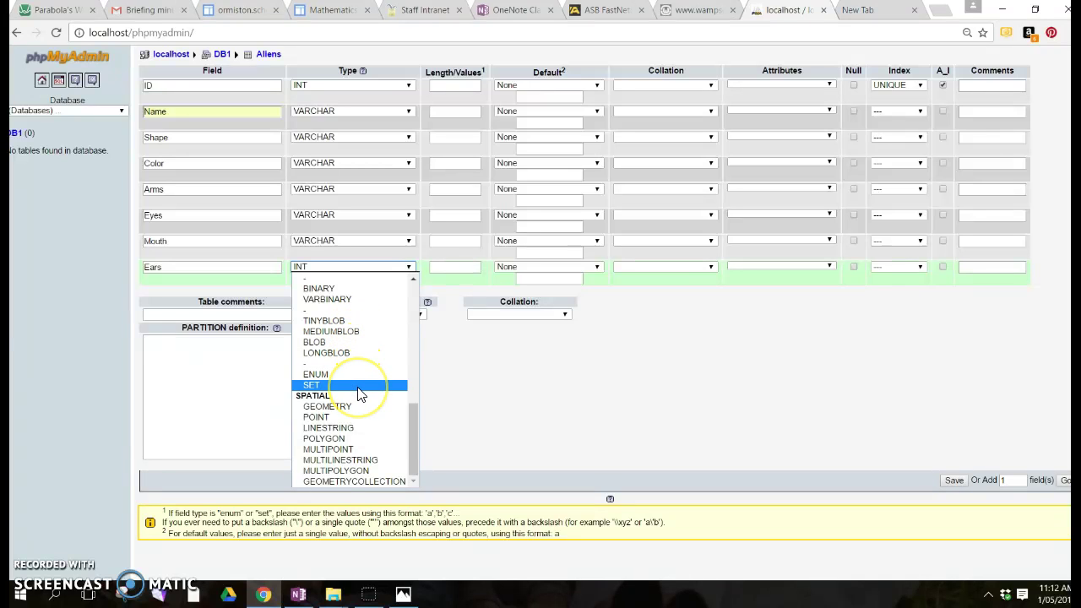
scroll(357, 390, "up", 1)
scroll(357, 393, "up", 5)
scroll(357, 394, "up", 4)
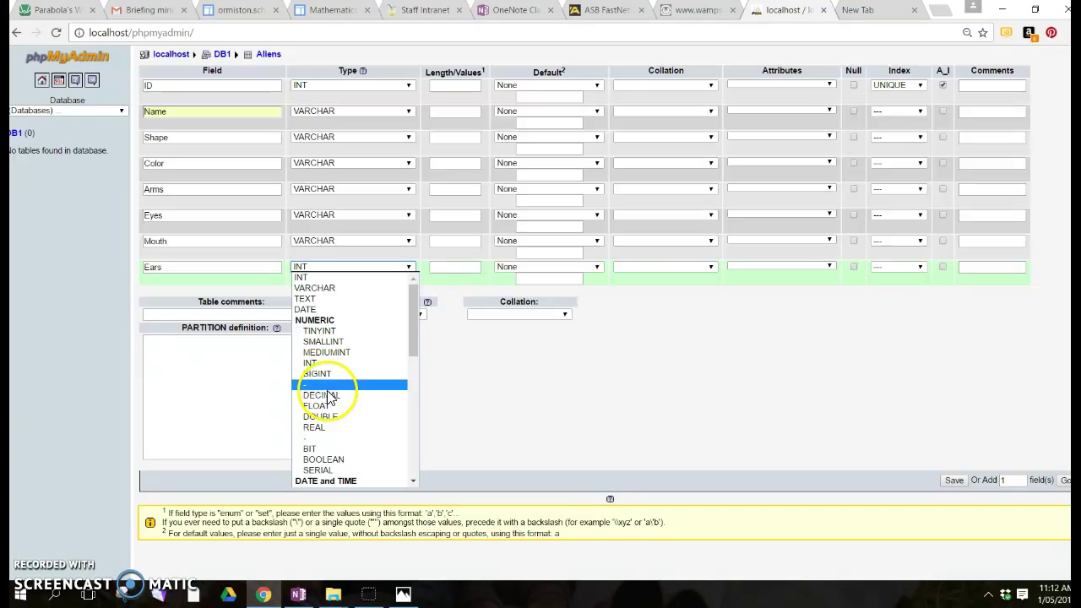
left_click(323, 459)
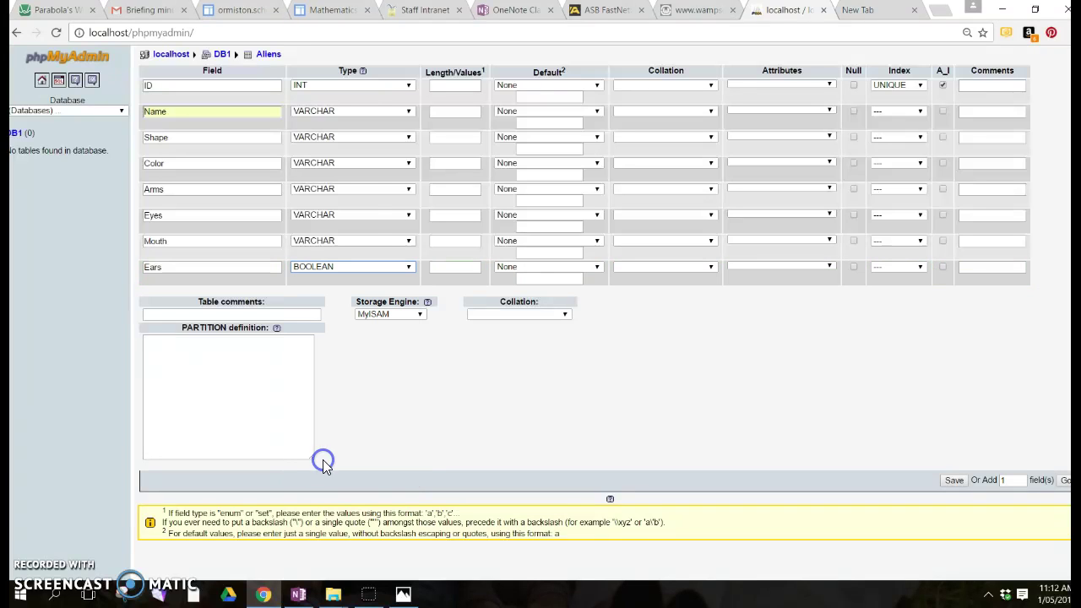
left_click(511, 267)
left_click(512, 276)
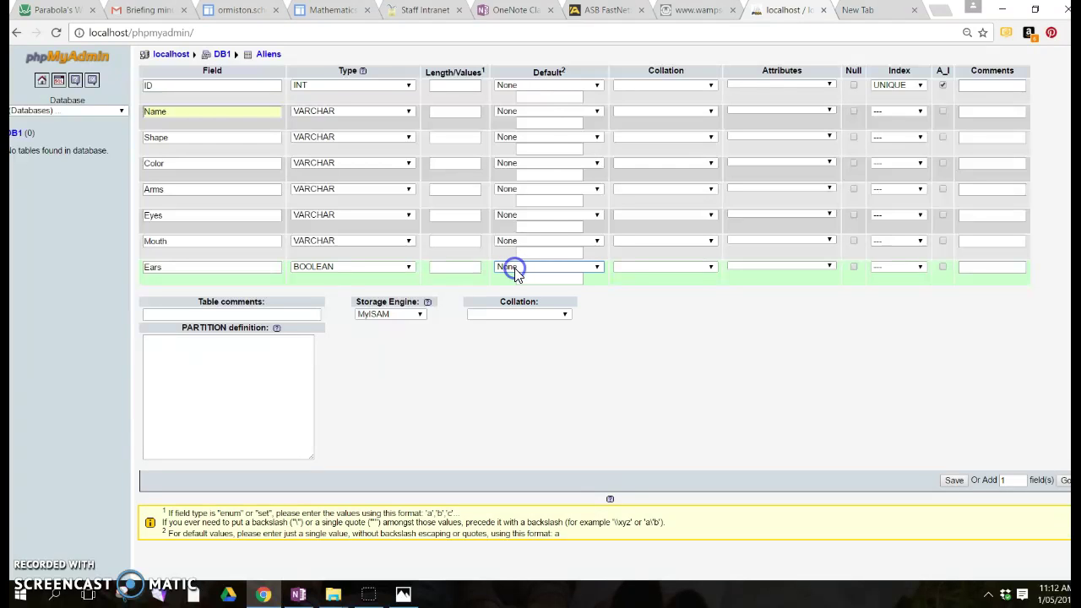
left_click(431, 409)
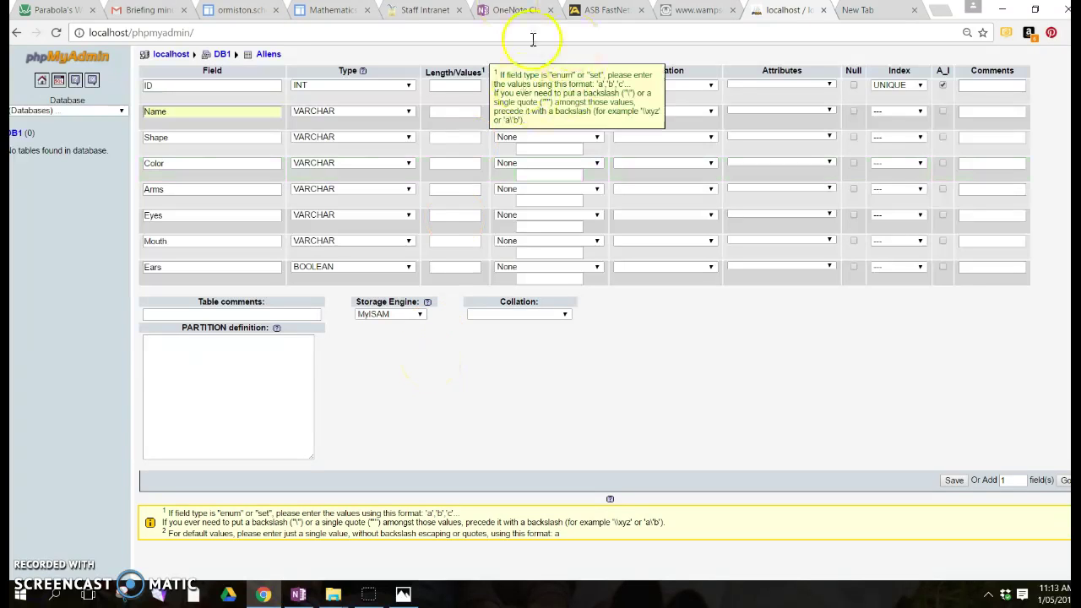
mouse_move(568, 78)
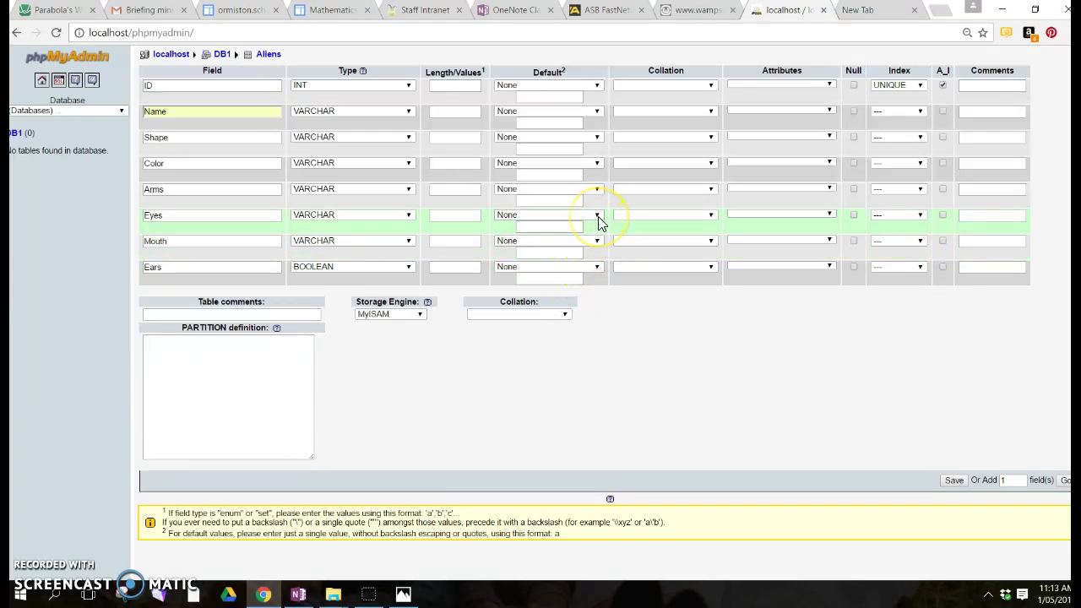
Try NULL as the default value of the Eyes field and put it back to None
left_click(599, 216)
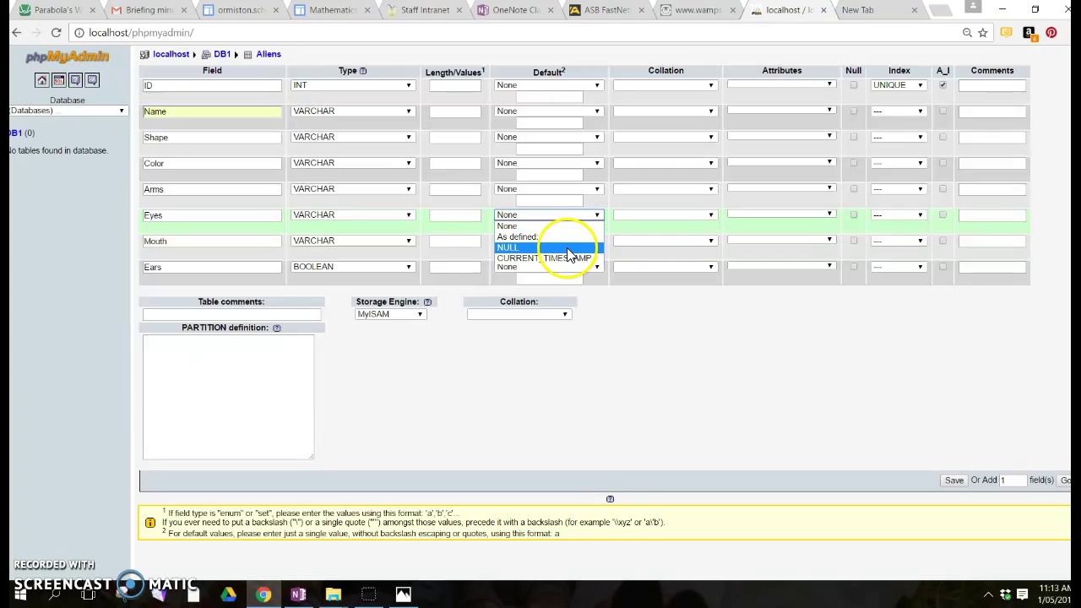
left_click(566, 245)
left_click(512, 303)
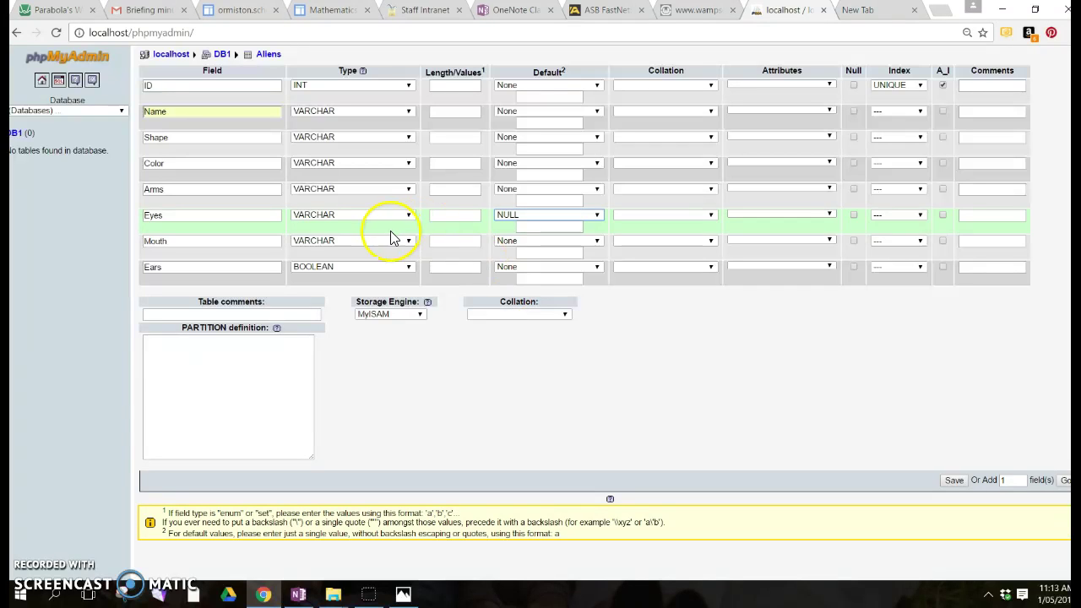
left_click(541, 218)
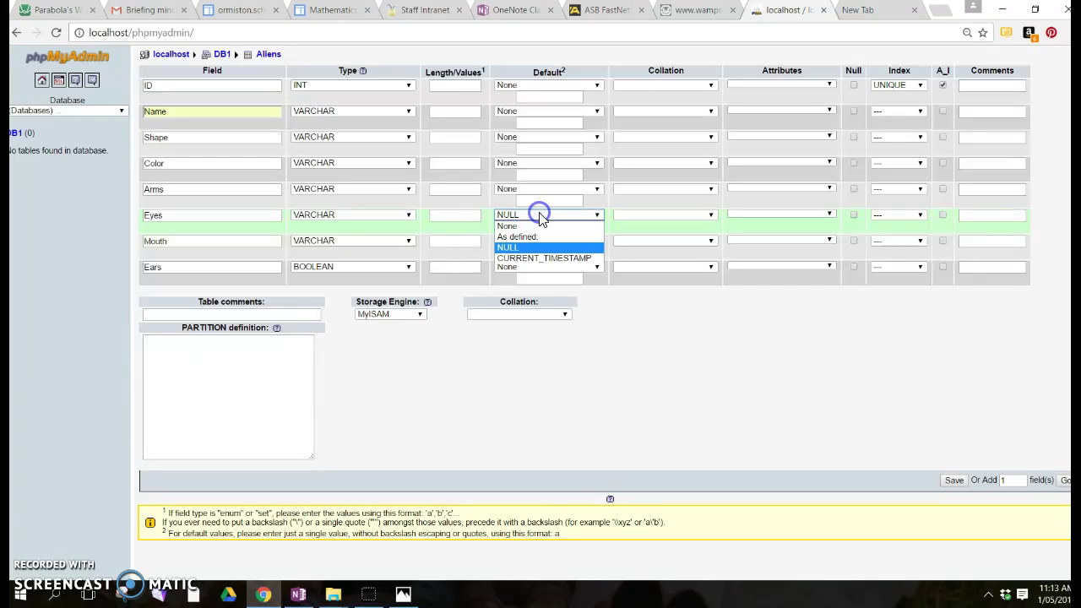
left_click(536, 226)
left_click(566, 340)
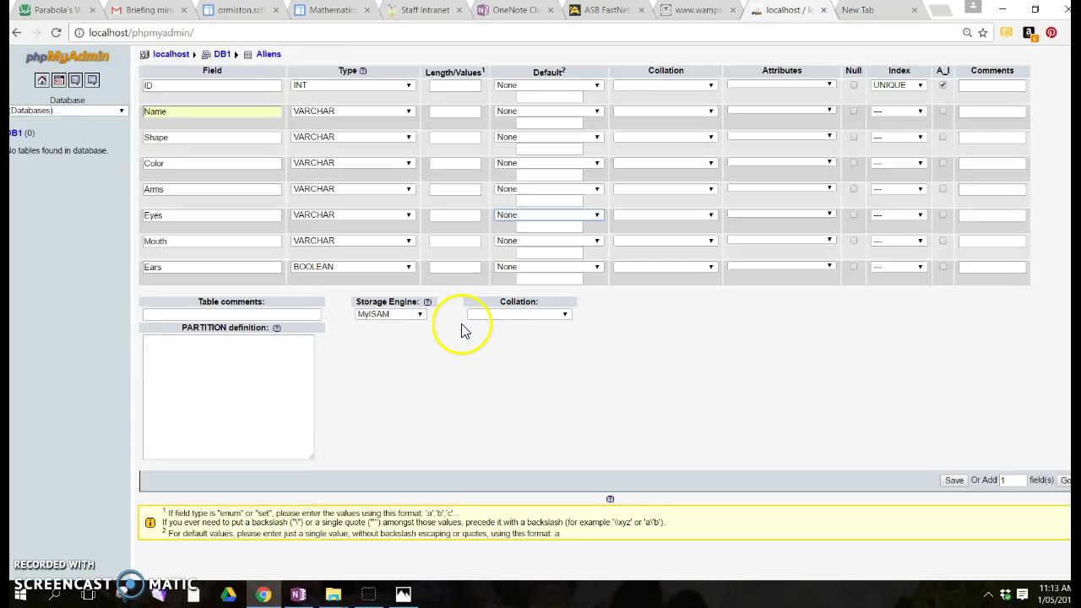
Give the Ears field a user-defined default value of 0
left_click(525, 268)
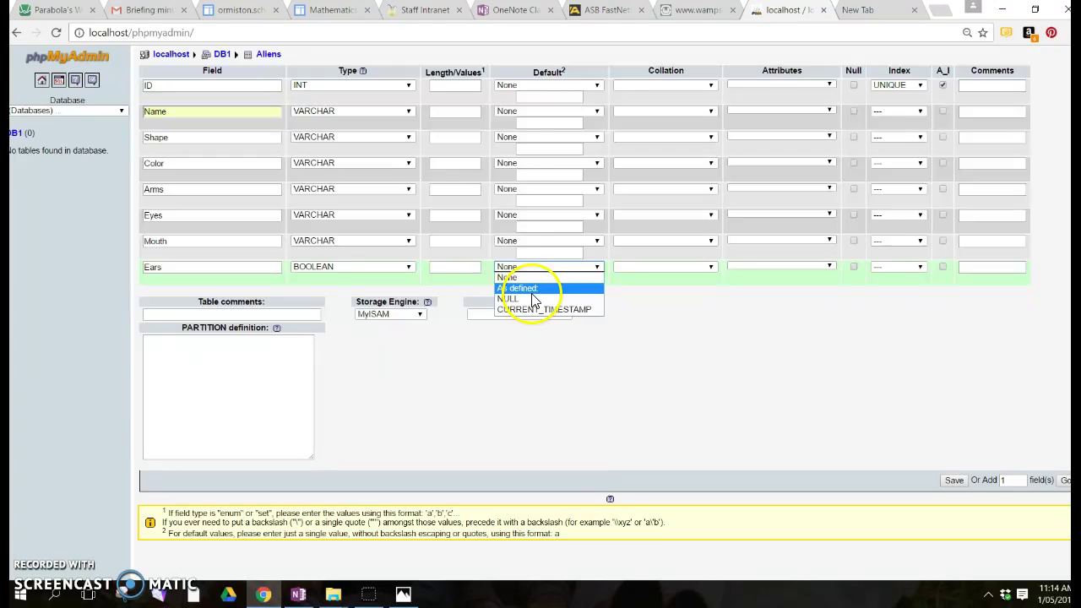
left_click(535, 289)
left_click(541, 280)
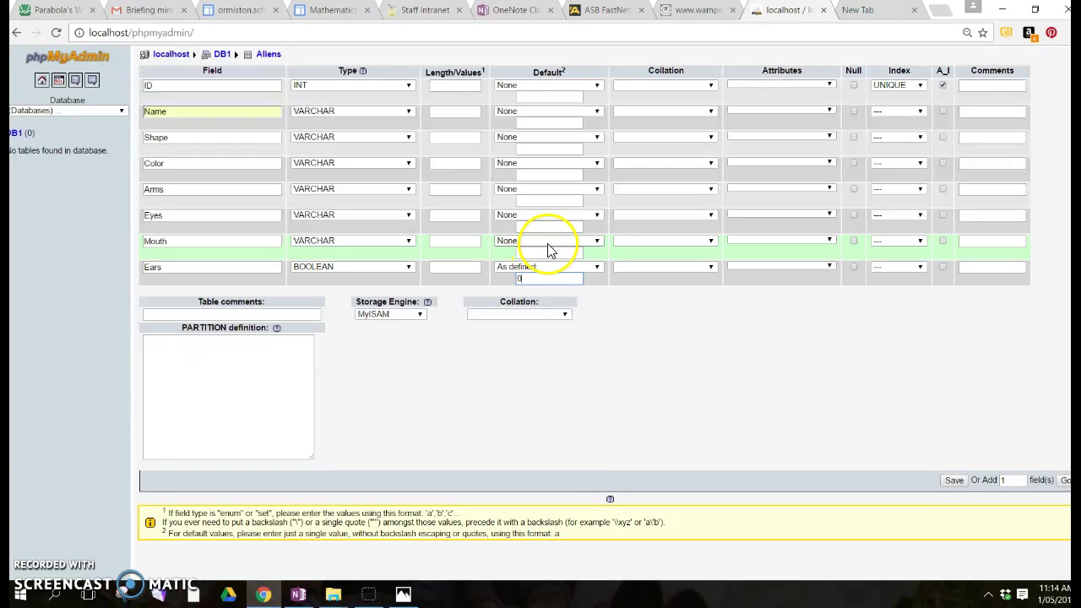
Give the Mouth field a user-defined default value of Closed
left_click(547, 244)
left_click(546, 261)
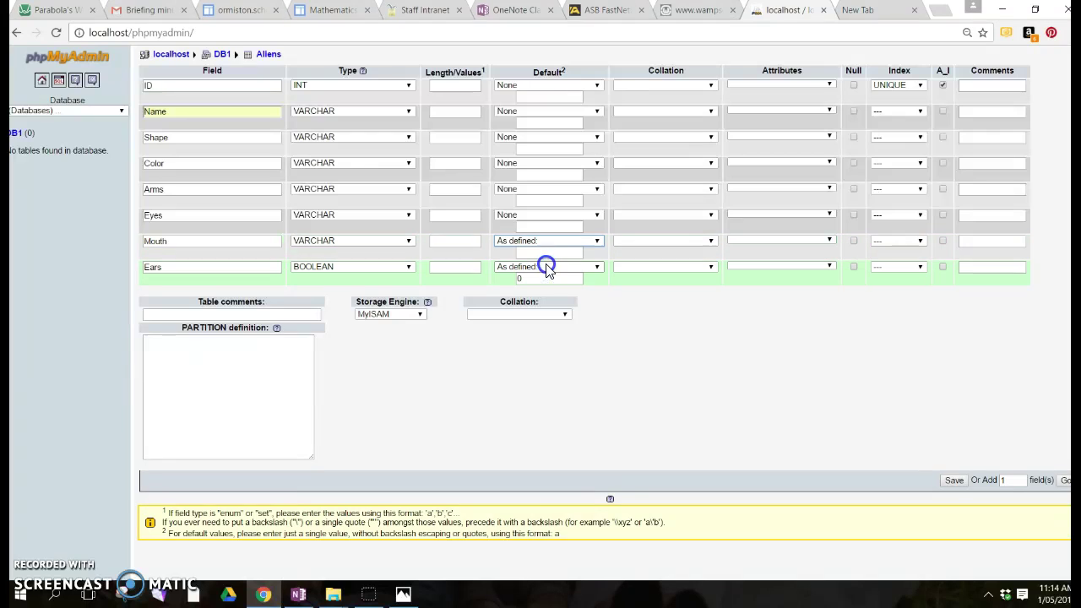
left_click(547, 252)
type("Closed")
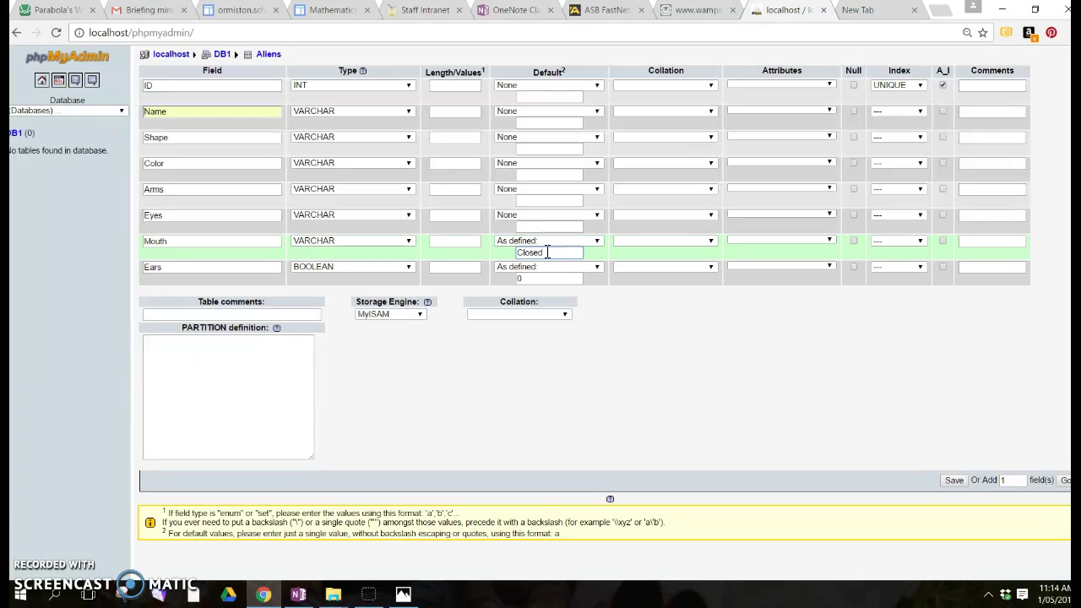
left_click(576, 350)
Add one extra blank field to the table definition and try to save the table
left_click(1066, 482)
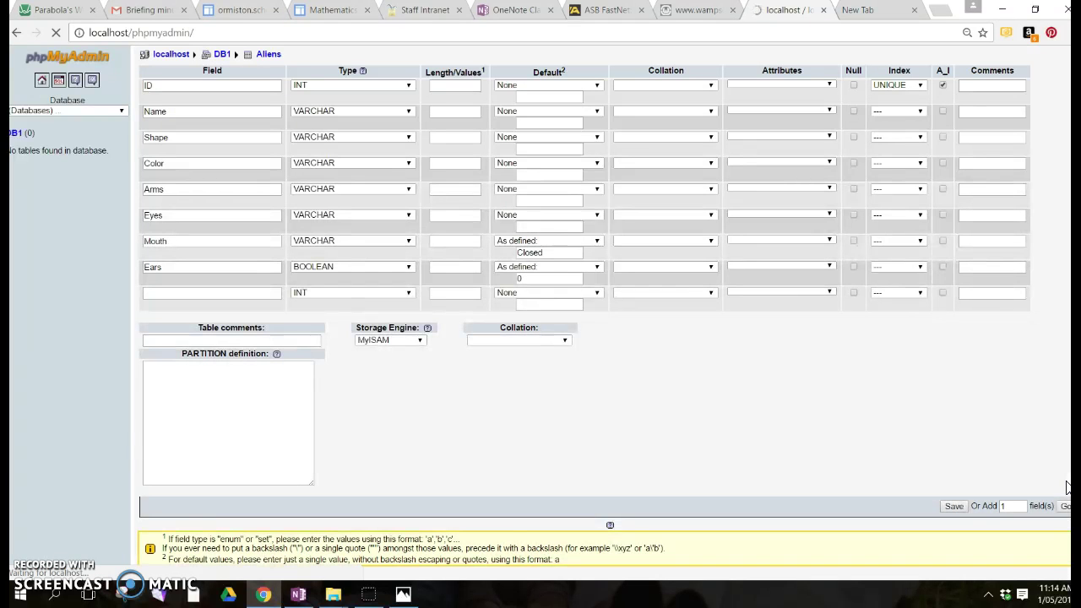
left_click(830, 281)
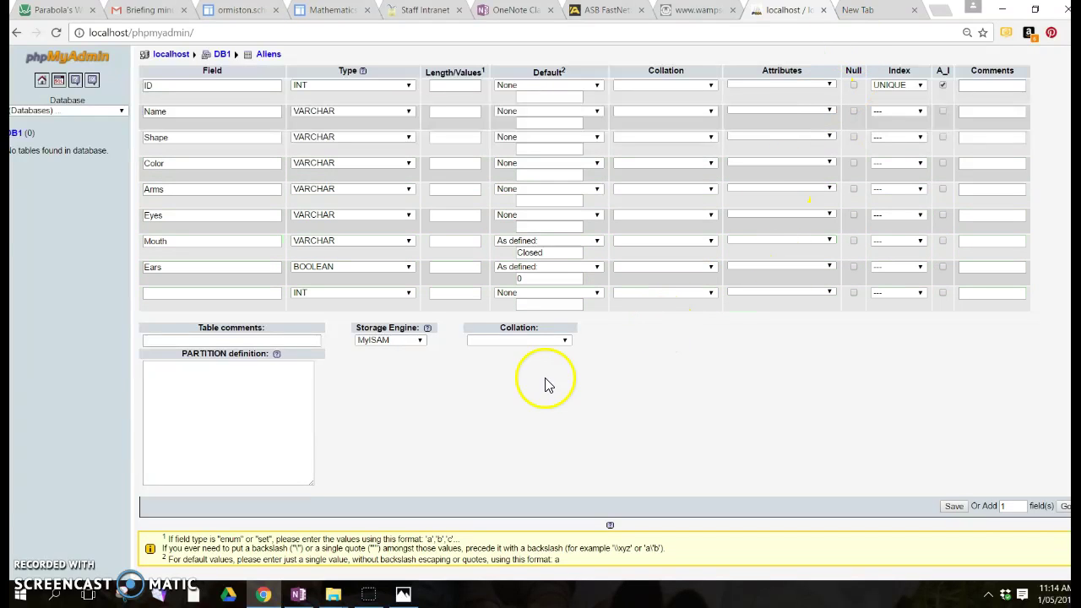
left_click(957, 505)
left_click(659, 113)
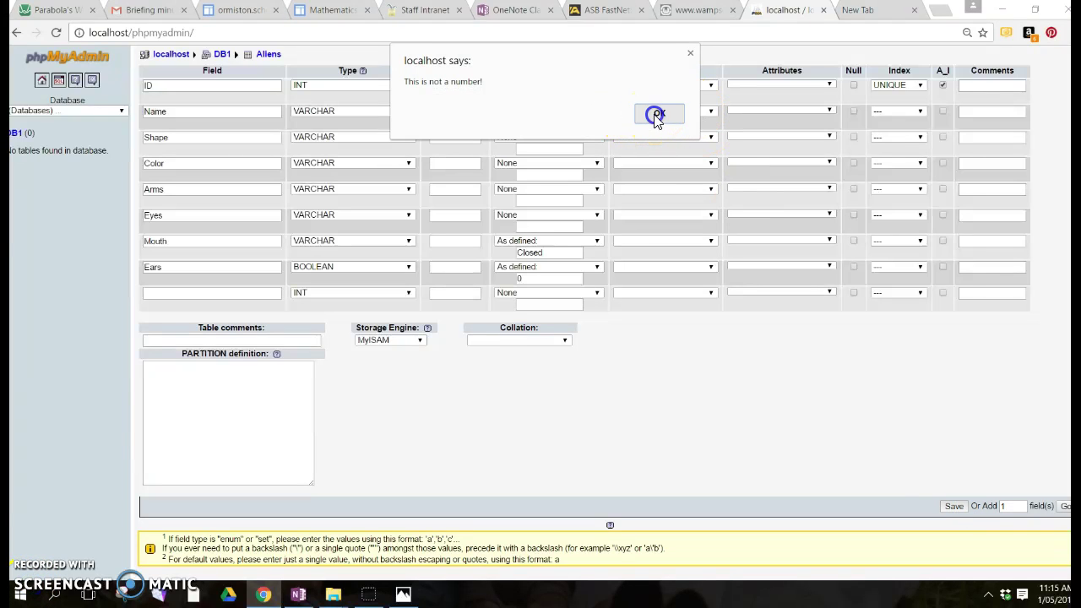
Set the length of the Name, Shape and Color fields to 225
left_click(458, 109)
left_click(452, 124)
left_click(453, 112)
key("BackSpace")
key("BackSpace")
key("BackSpace")
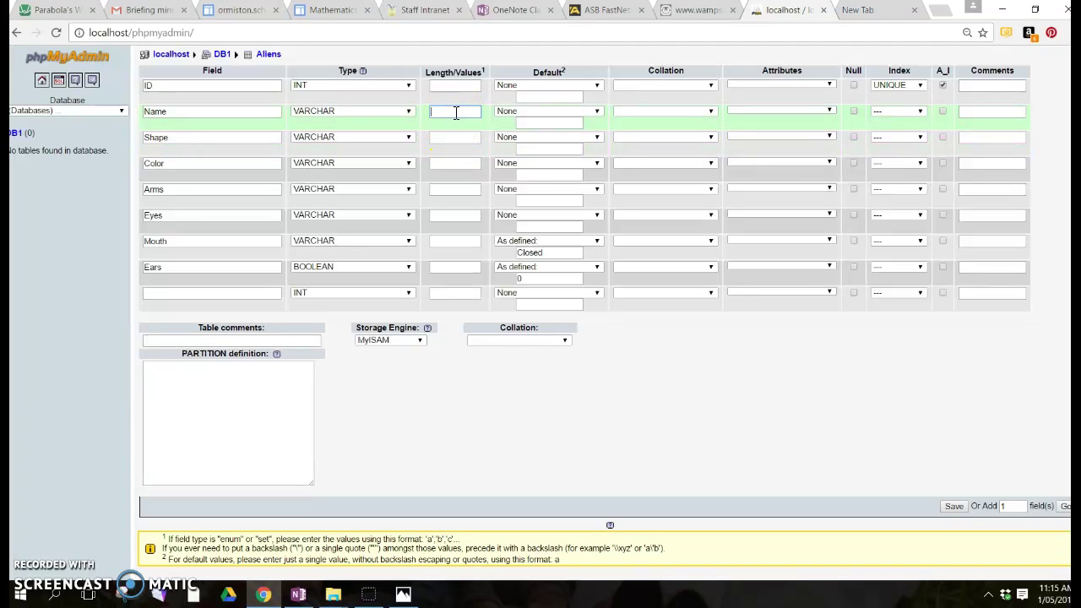
left_click(448, 138)
type("225")
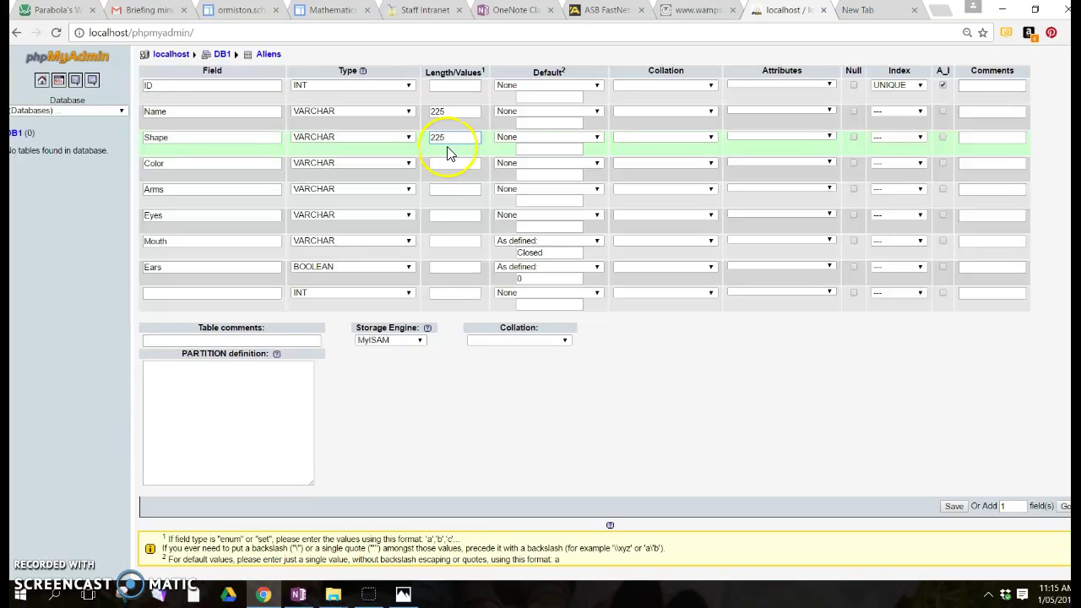
left_click(447, 162)
type("225")
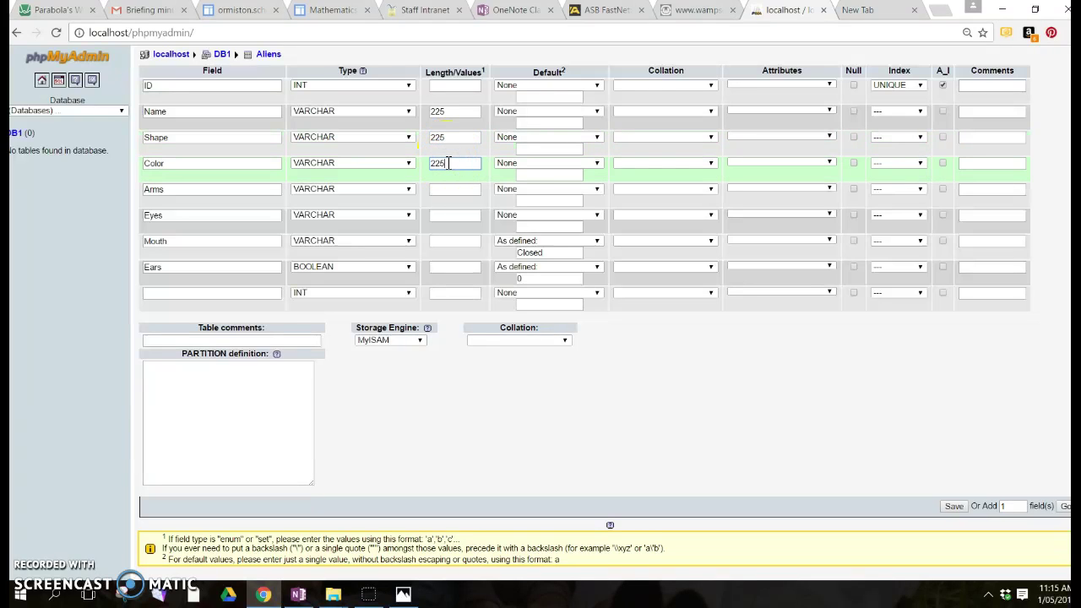
Set the length of the Arms, Eyes and Mouth fields to 225
left_click(448, 189)
type("225")
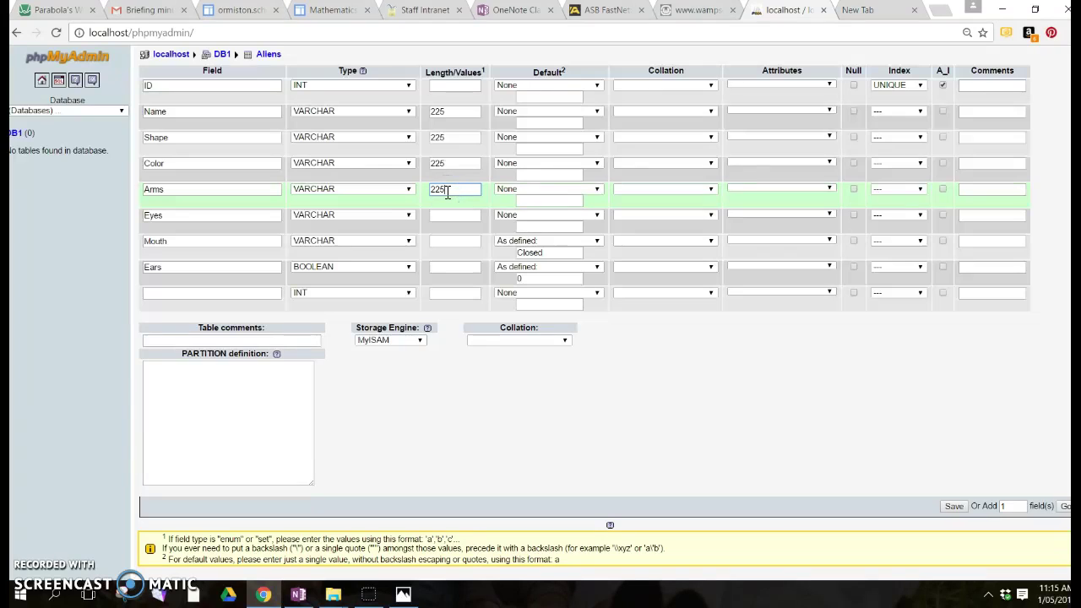
left_click(446, 214)
type("2")
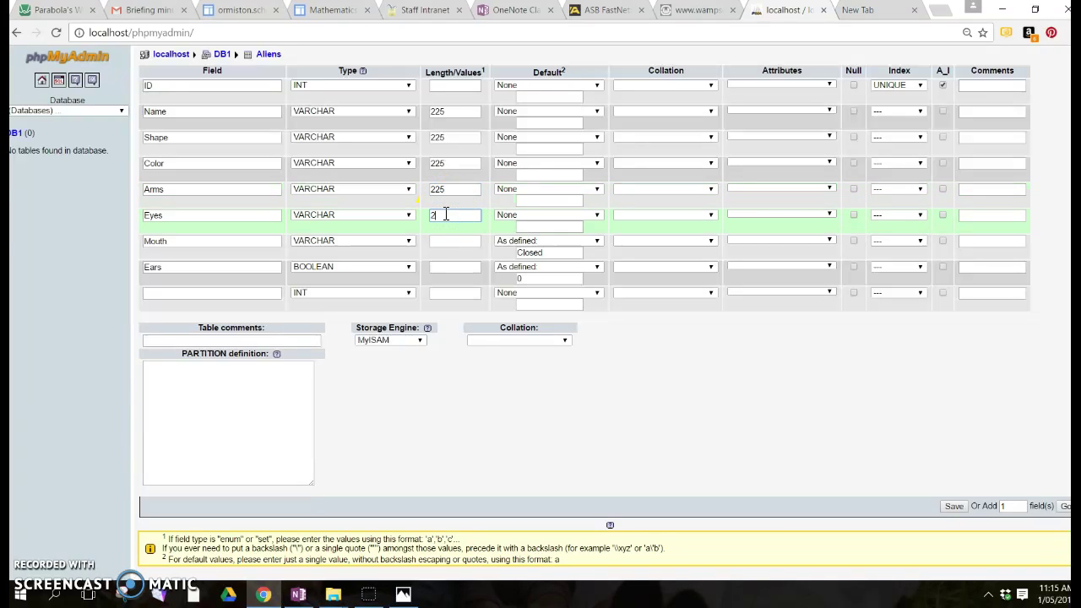
type("25")
left_click(444, 240)
type("225")
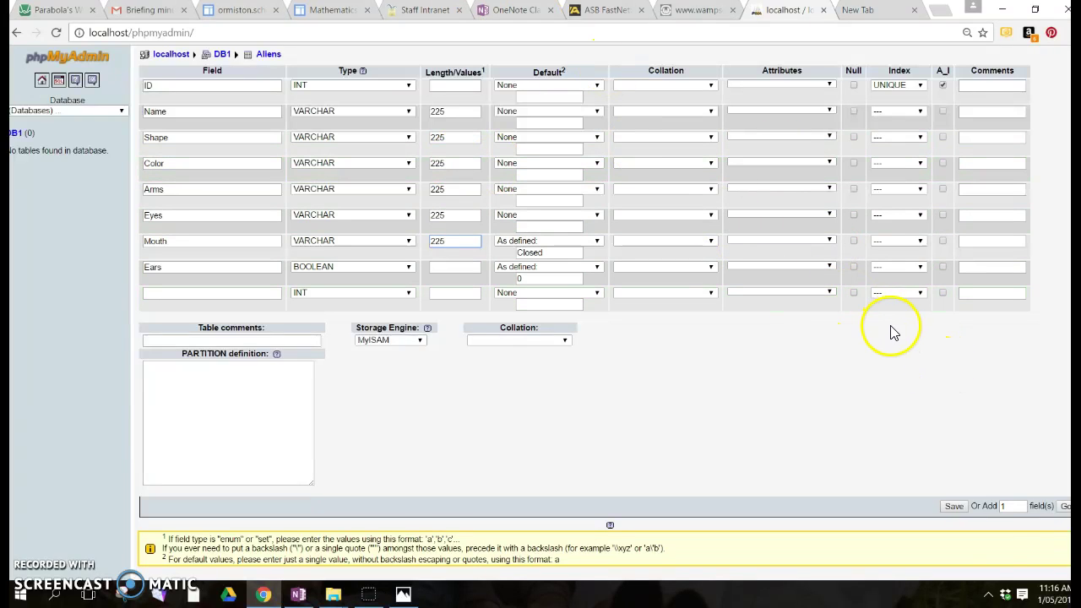
Save the Aliens table and highlight the generated CREATE TABLE statement down to the Ears line
left_click(954, 506)
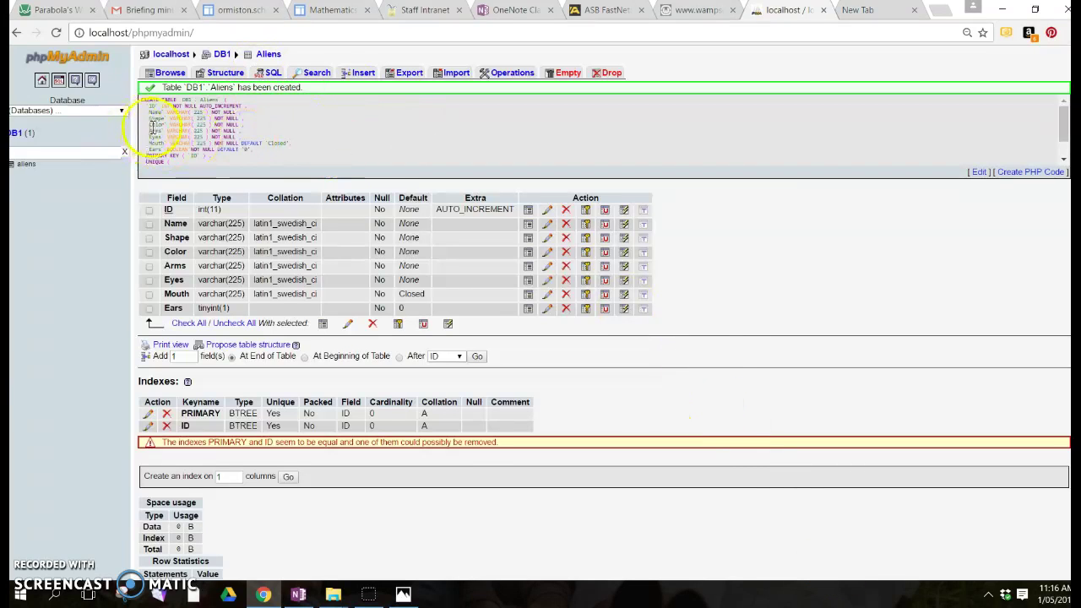
left_click_drag(144, 99, 195, 152)
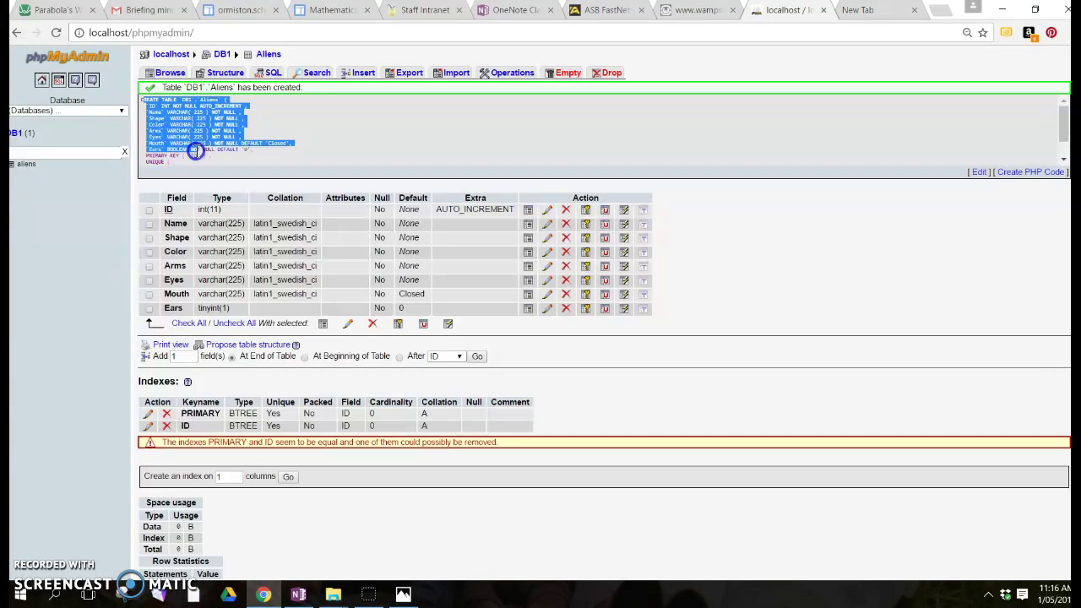
Read the rest of the generated CREATE TABLE statement, down to the primary key, unique index and engine lines
left_click(309, 133)
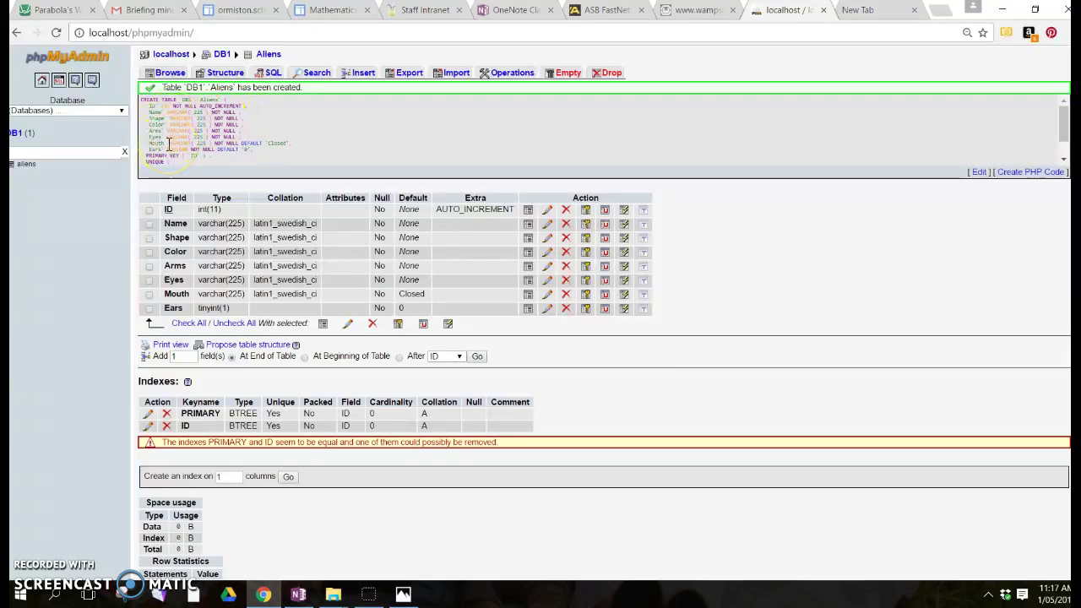
scroll(174, 162, "down", 1)
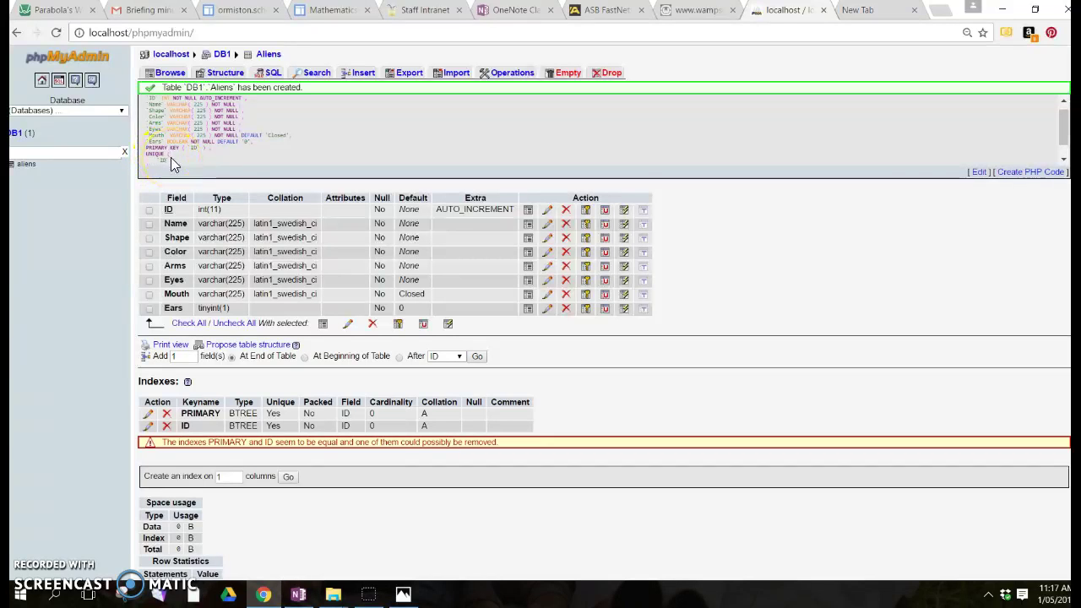
scroll(173, 156, "down", 2)
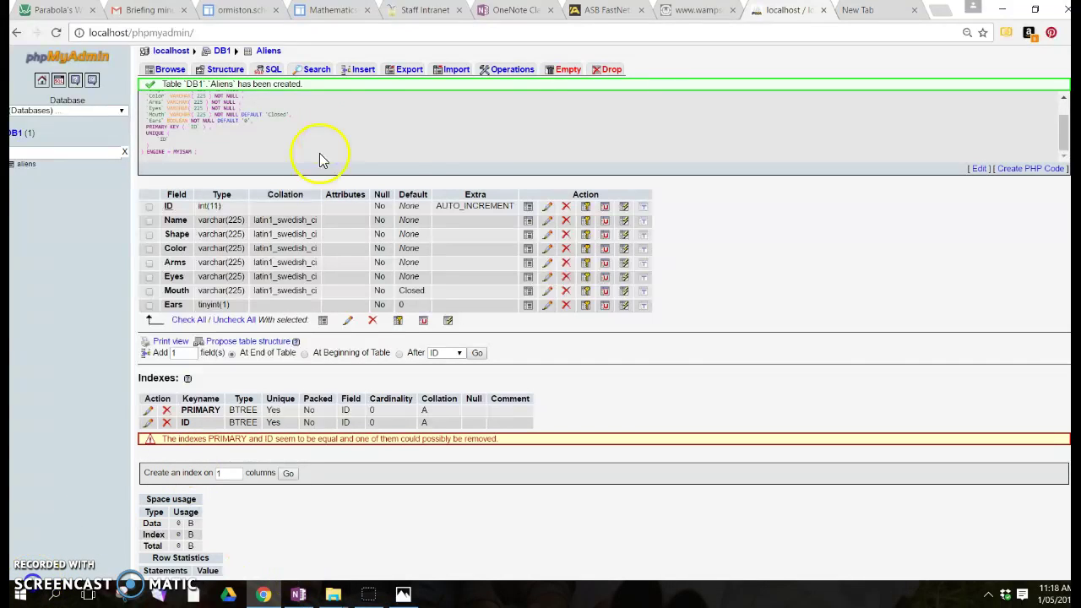
Open the form for inserting a new row into the Aliens table
left_click(365, 74)
left_click(366, 74)
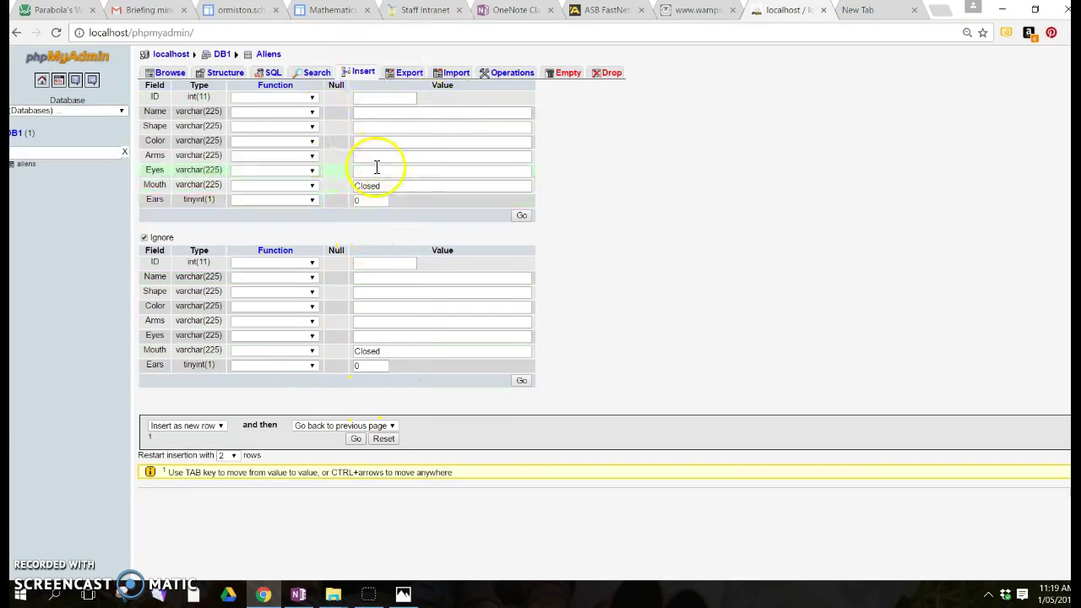
left_click(430, 112)
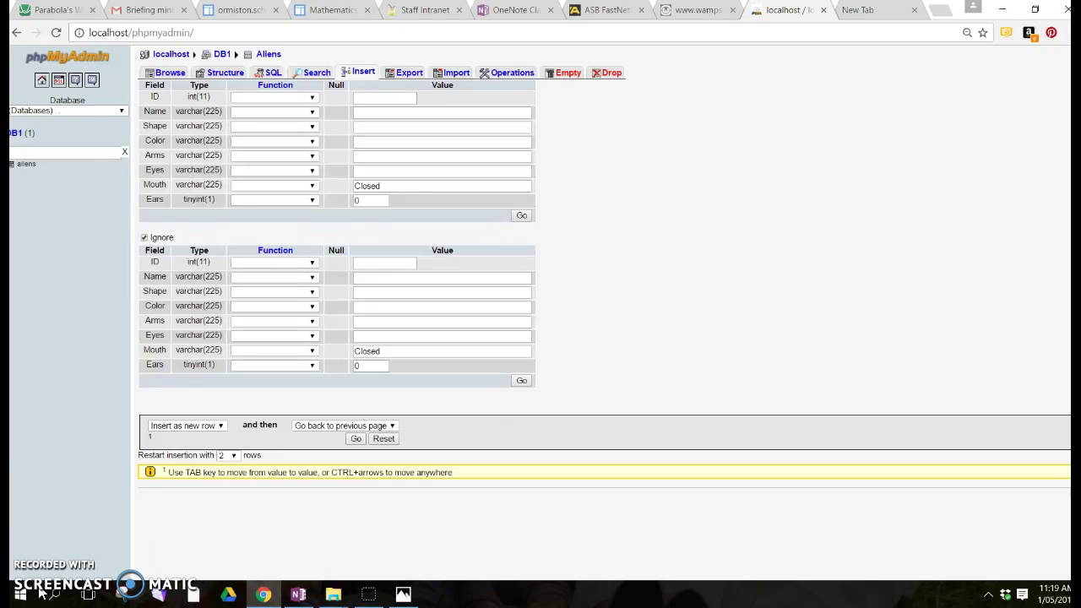
View the "1 Bob" image from the CETA_Aliens folder in File Explorer and minimize the picture
left_click(333, 593)
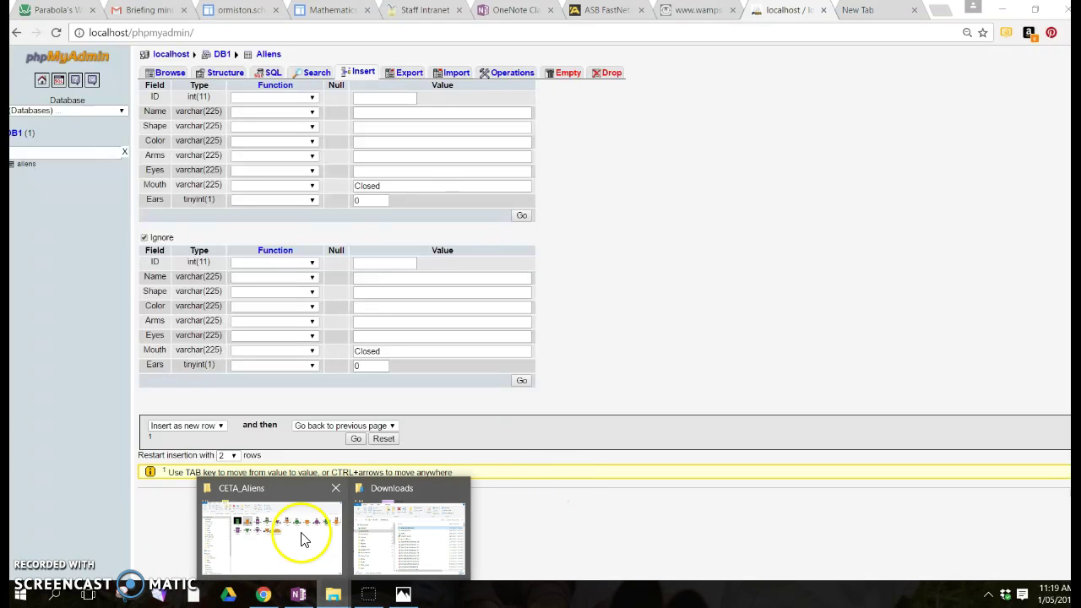
left_click(304, 540)
left_click(274, 162)
double_click(274, 162)
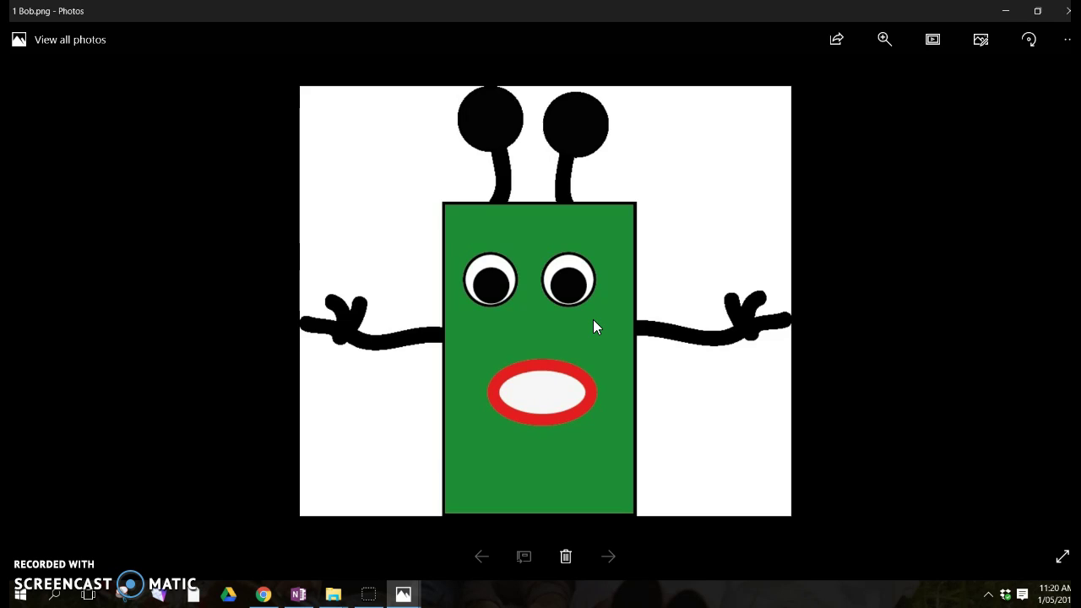
left_click(1005, 11)
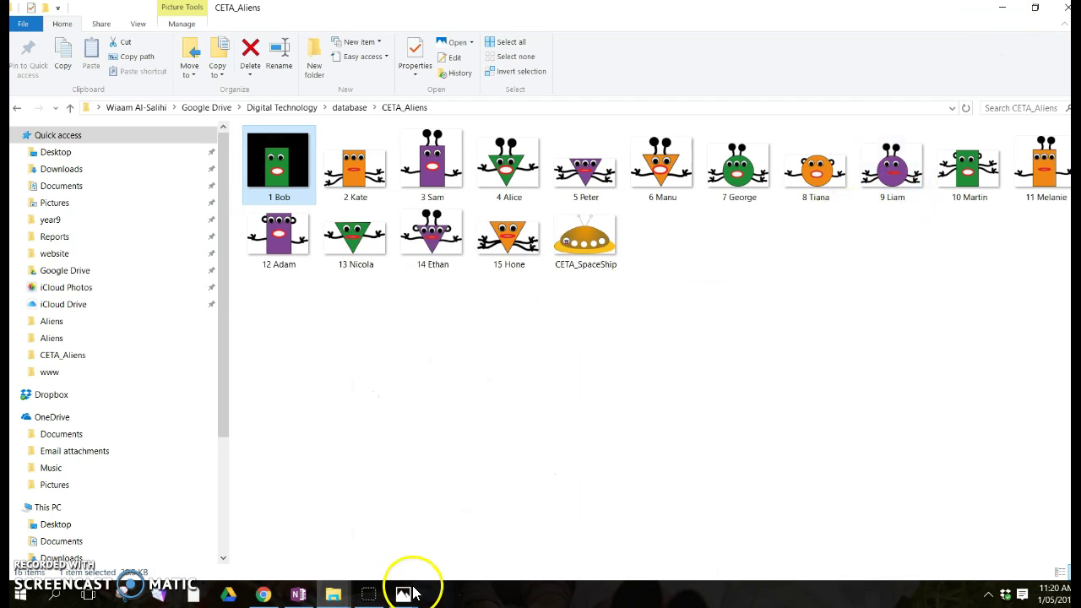
Return to phpMyAdmin and fill in the first row with Name Bob, Shape Rectangle and Color Green
left_click(263, 594)
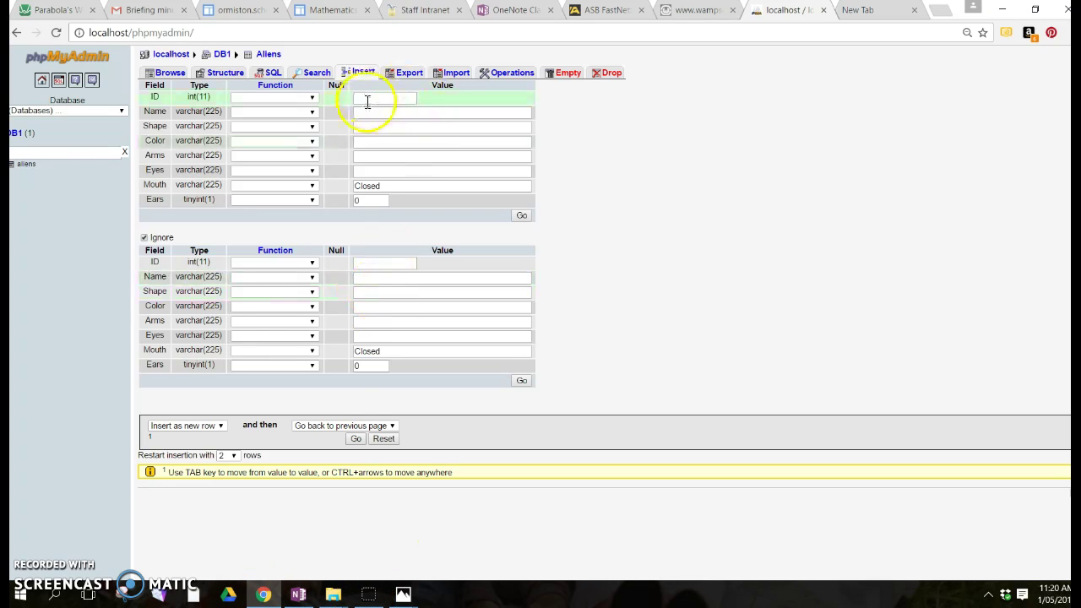
left_click(372, 112)
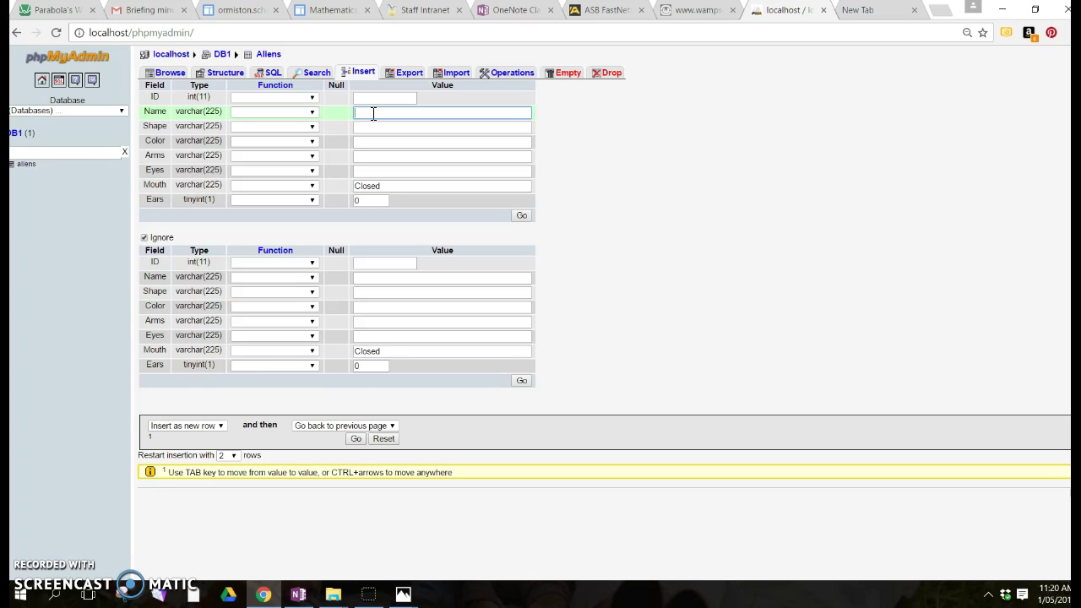
type("Bob")
left_click(372, 129)
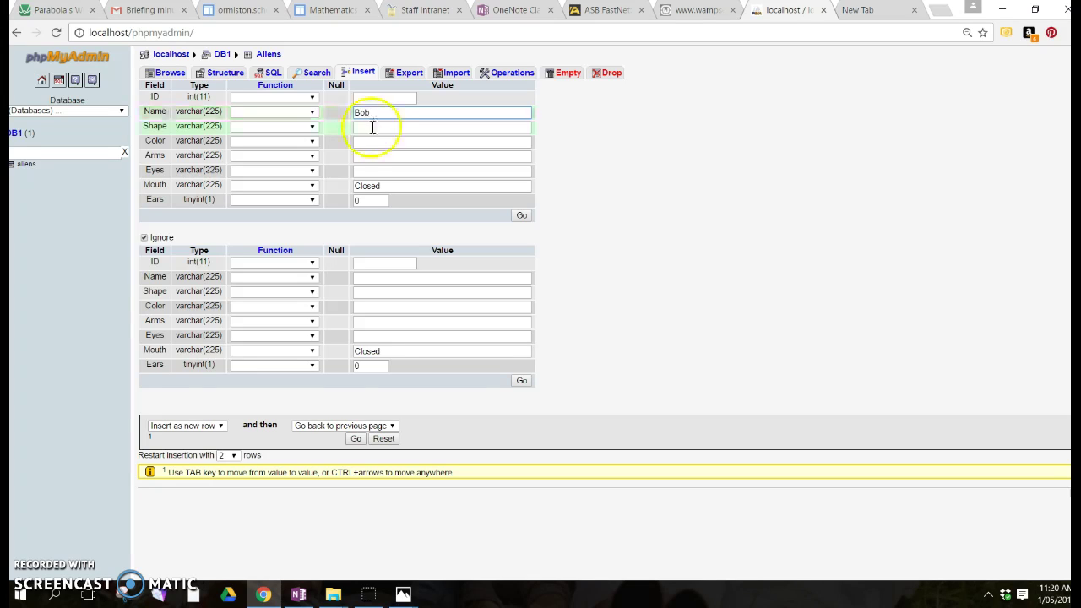
type("Recsangle")
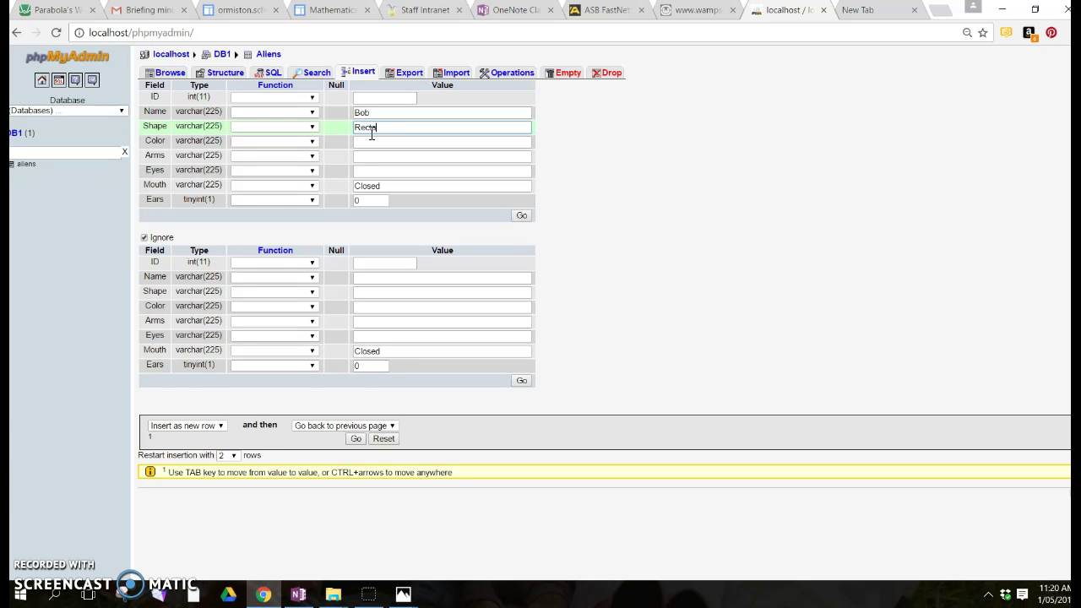
left_click(372, 143)
type("Green")
Check Bob's picture in Photos and enter Two for both the Arms and Eyes fields of the first row
left_click(371, 158)
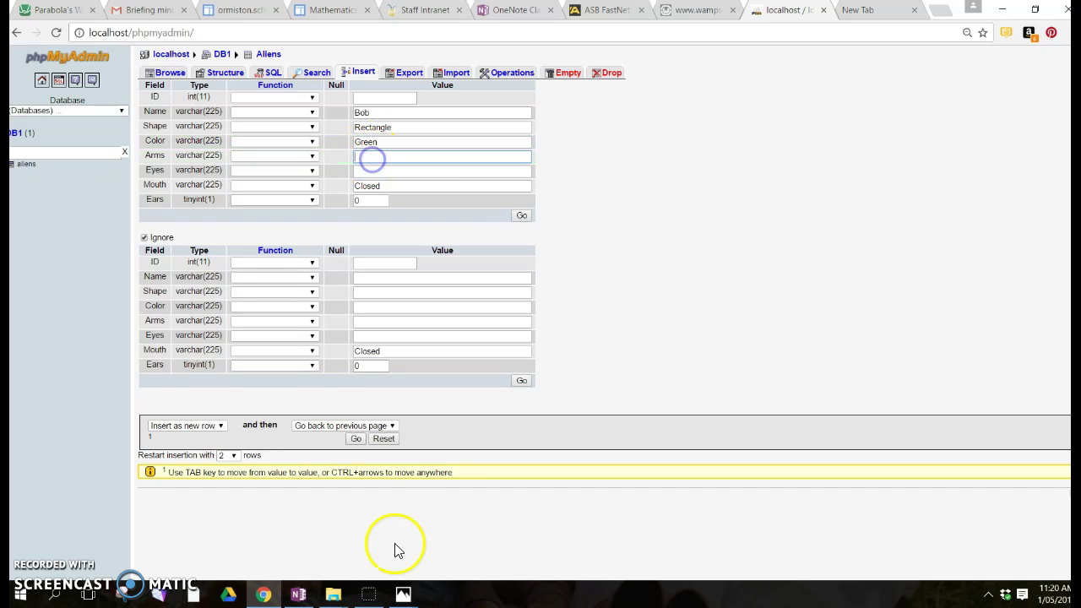
mouse_move(402, 591)
left_click(478, 550)
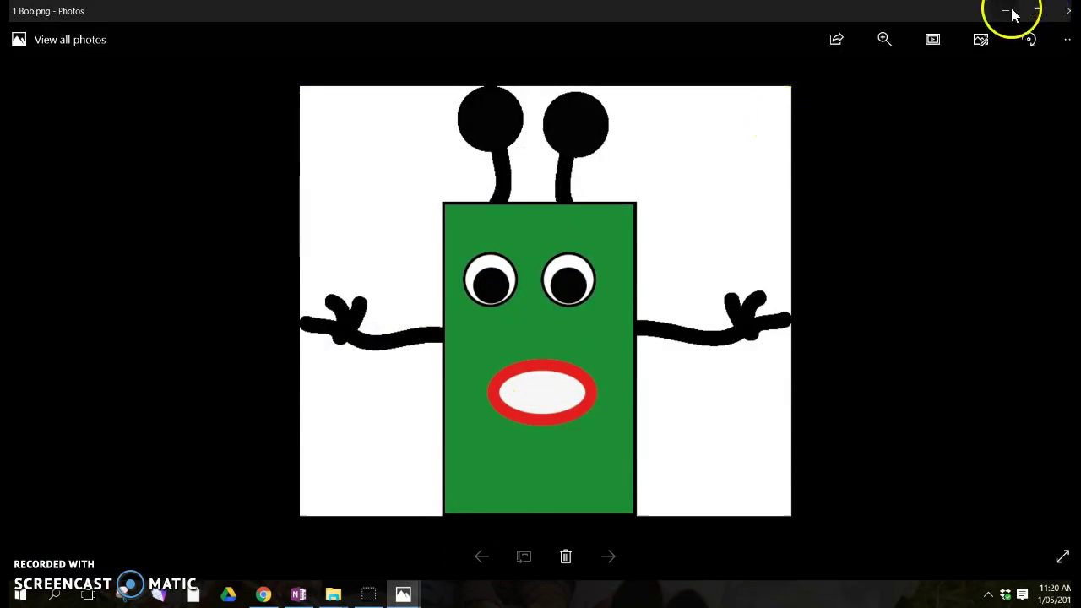
left_click(1012, 14)
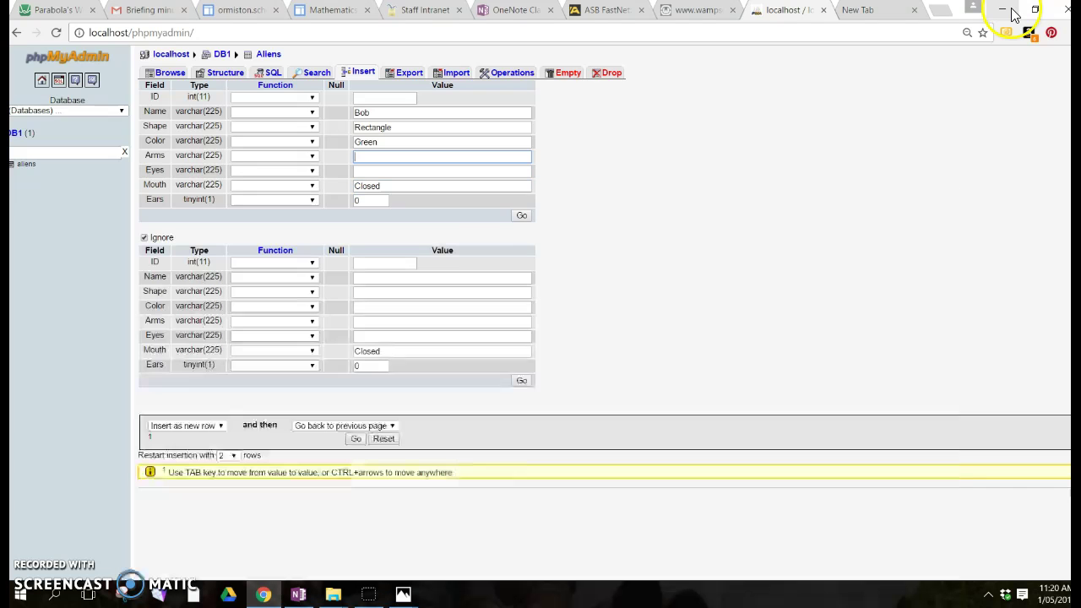
left_click(410, 159)
type("Two")
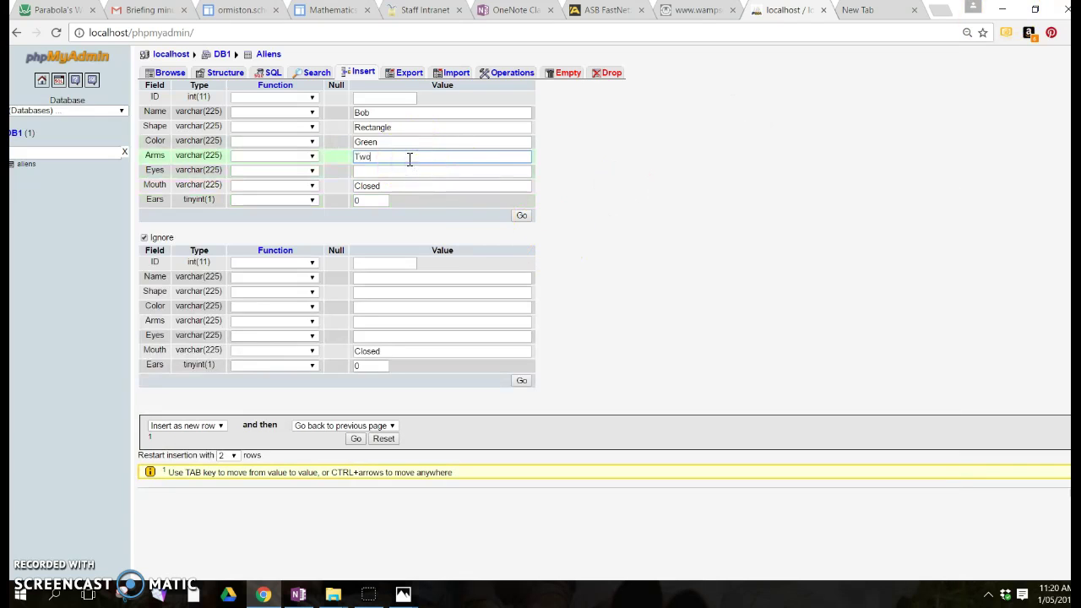
left_click(380, 168)
left_click(391, 173)
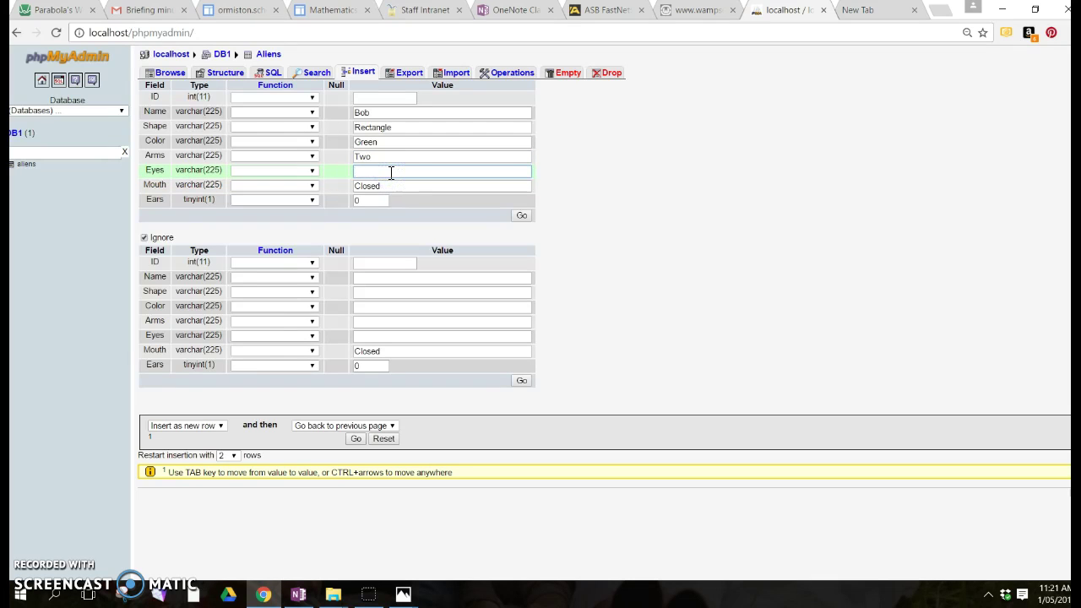
type("Two")
Check the mouth in Bob's picture and replace the first row's default Mouth value with Open
left_click(395, 187)
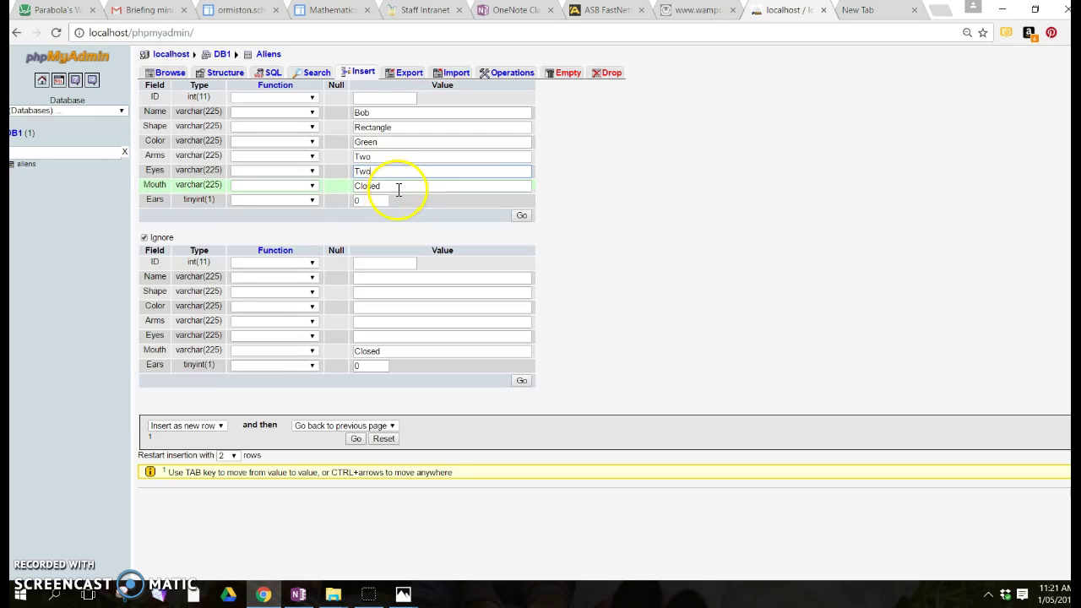
left_click(396, 189)
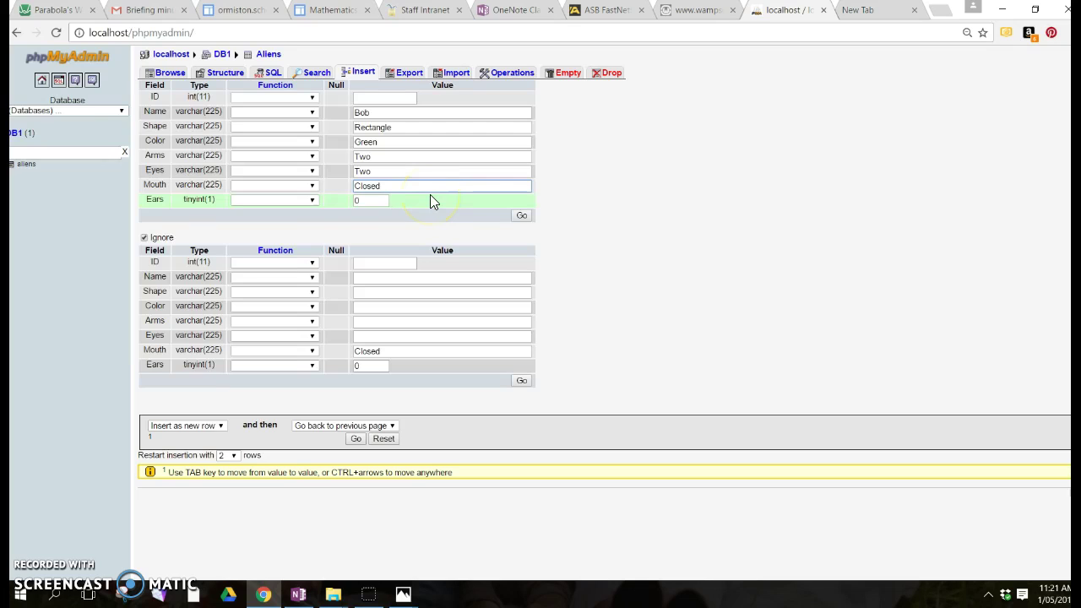
left_click(470, 189)
left_click(429, 186)
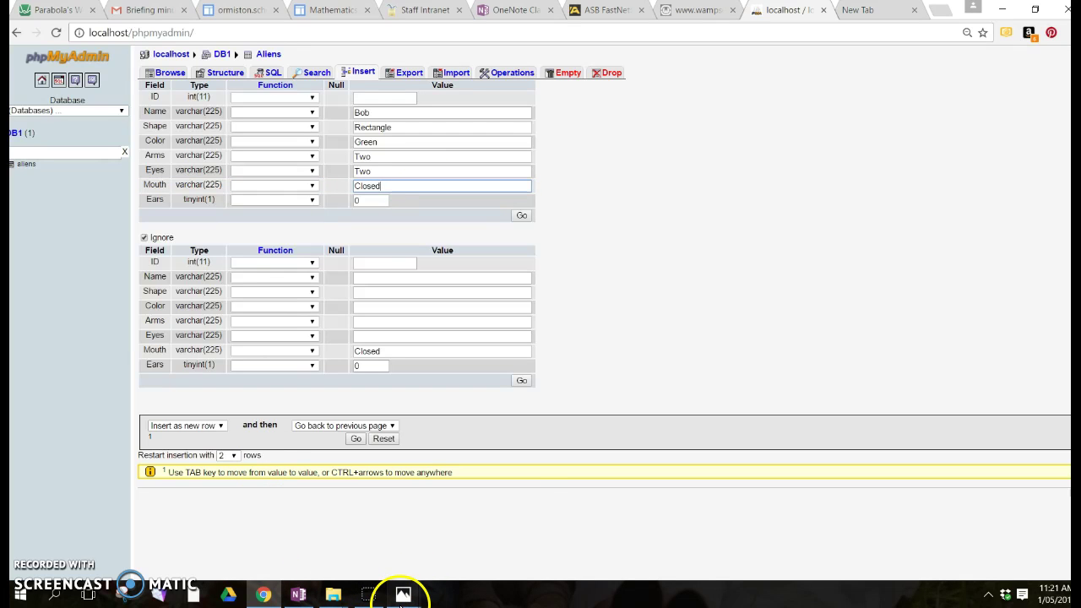
mouse_move(403, 592)
left_click(451, 549)
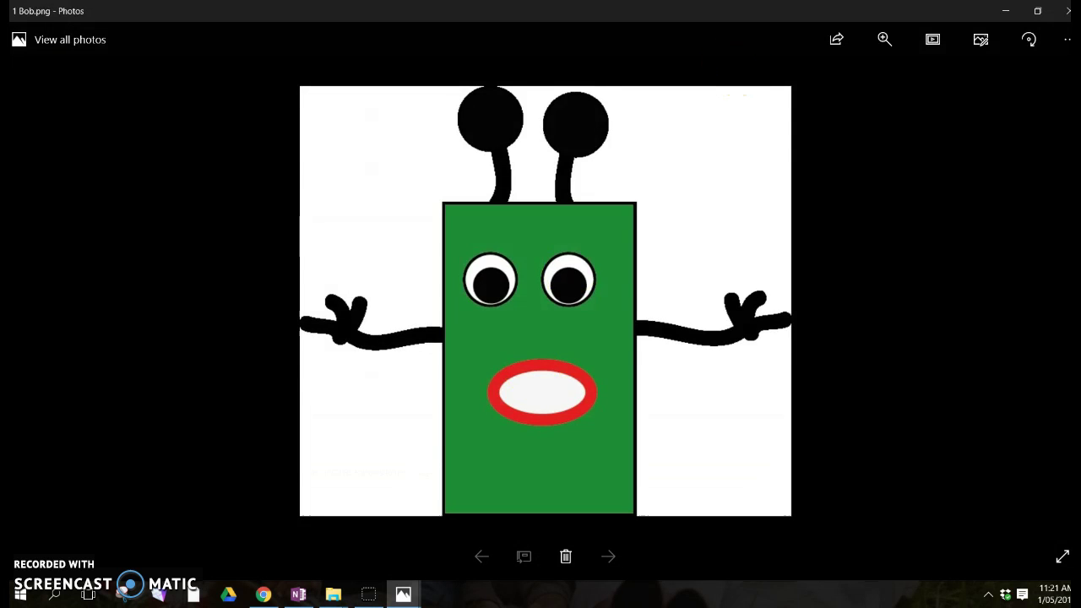
left_click(1006, 11)
key("BackSpace")
key("BackSpace")
key("BackSpace")
key("BackSpace")
key("BackSpace")
key("BackSpace")
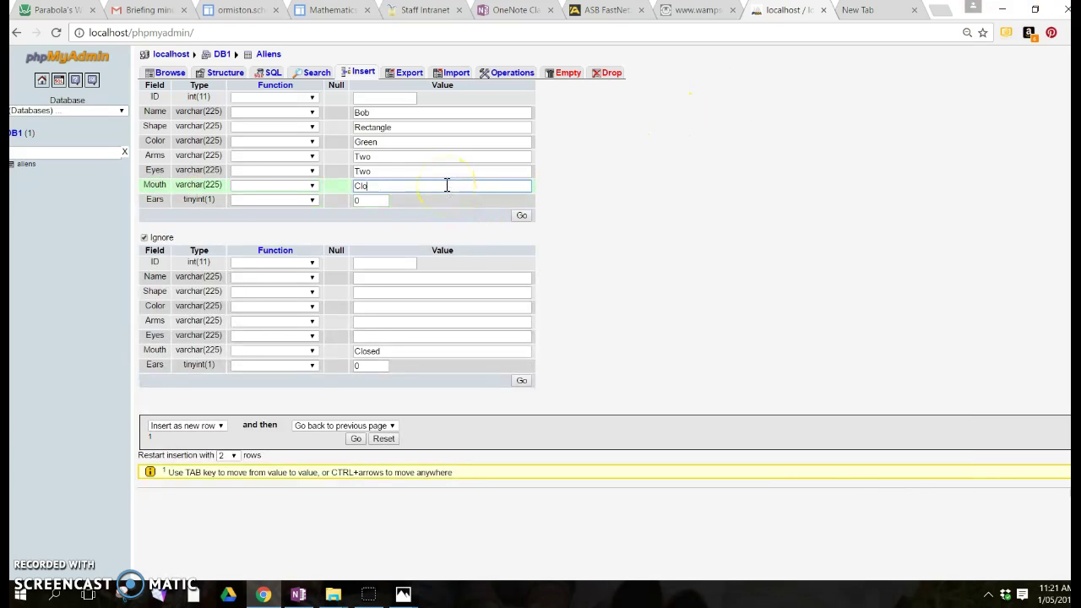
type("Oen")
type("pen")
Look at Bob's picture again, set the Ears value to 1 and submit the first row
mouse_move(410, 595)
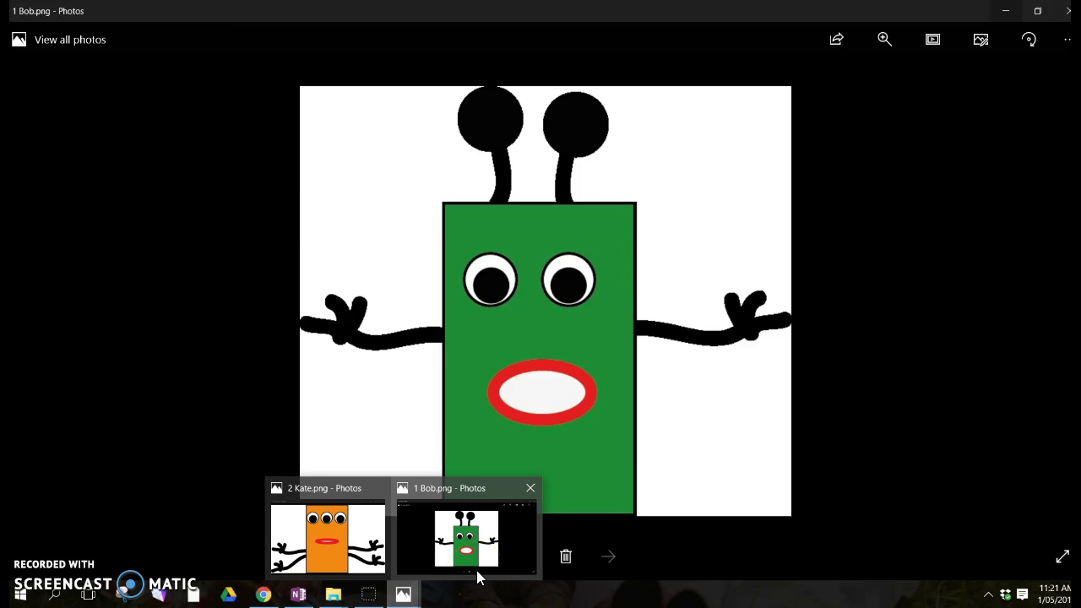
left_click(478, 572)
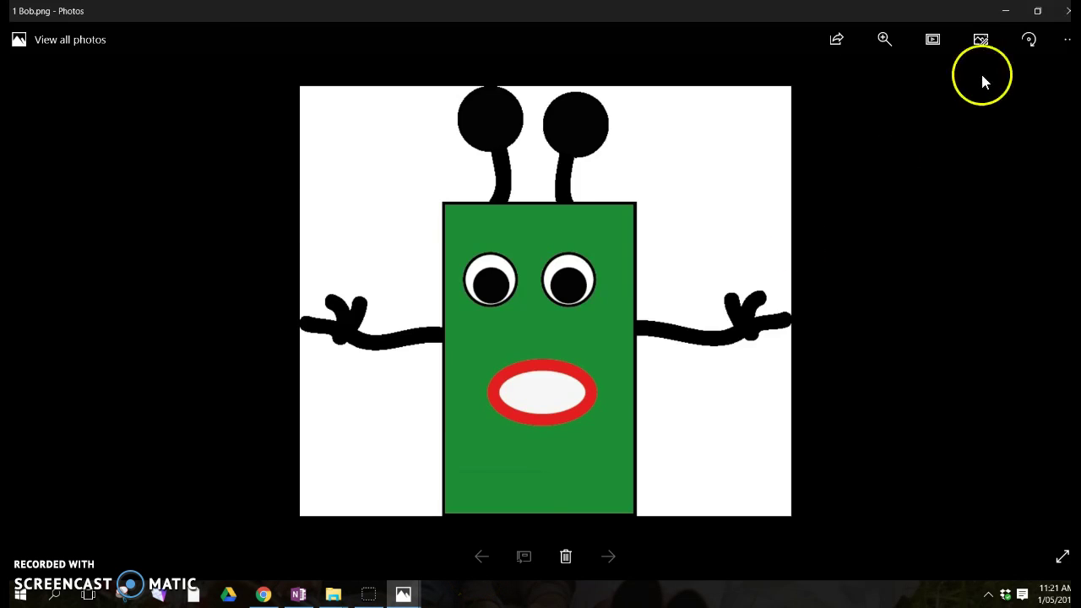
left_click(1006, 11)
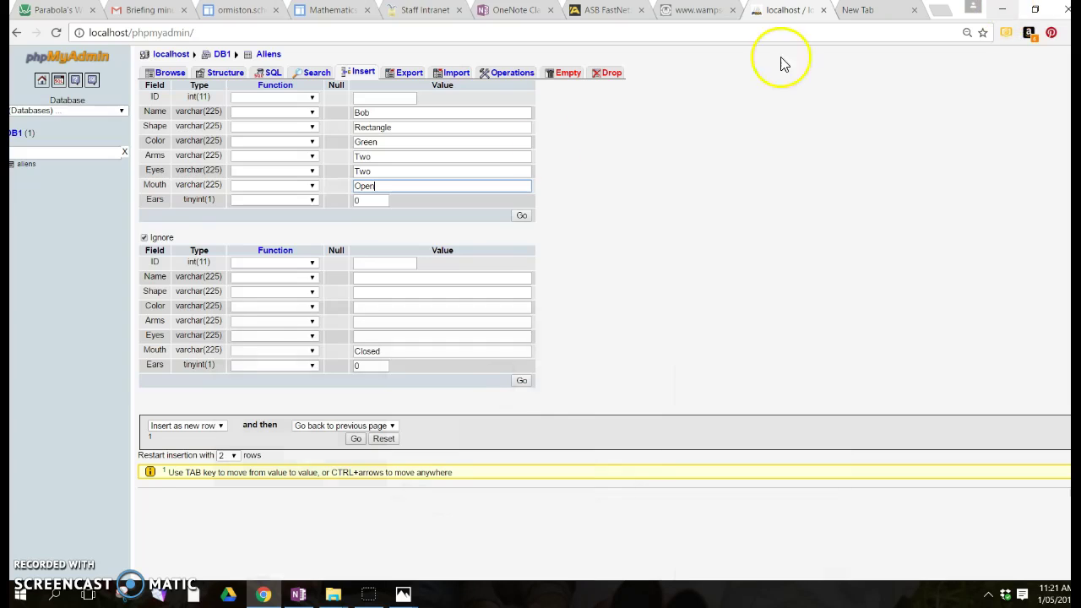
double_click(376, 201)
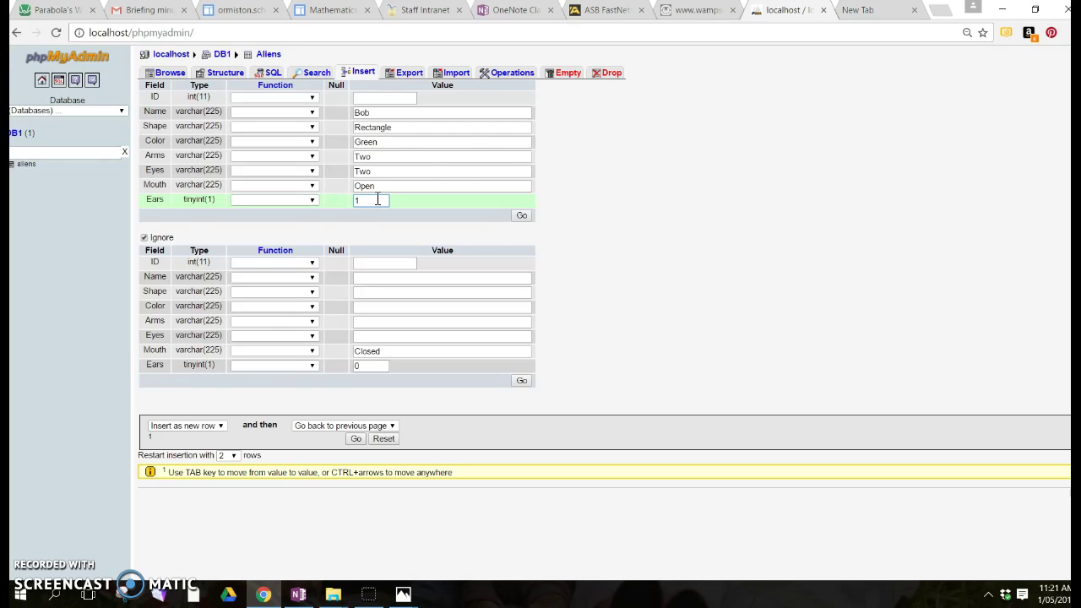
left_click(522, 216)
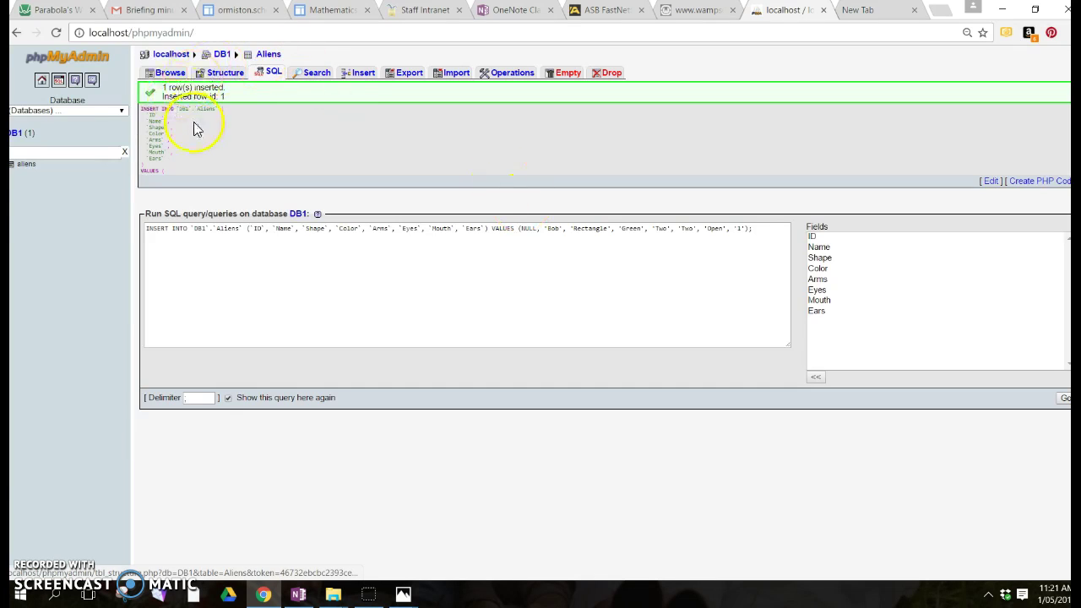
Run the generated INSERT statement for Bob again and browse the rows of the Aliens table
left_click(1065, 399)
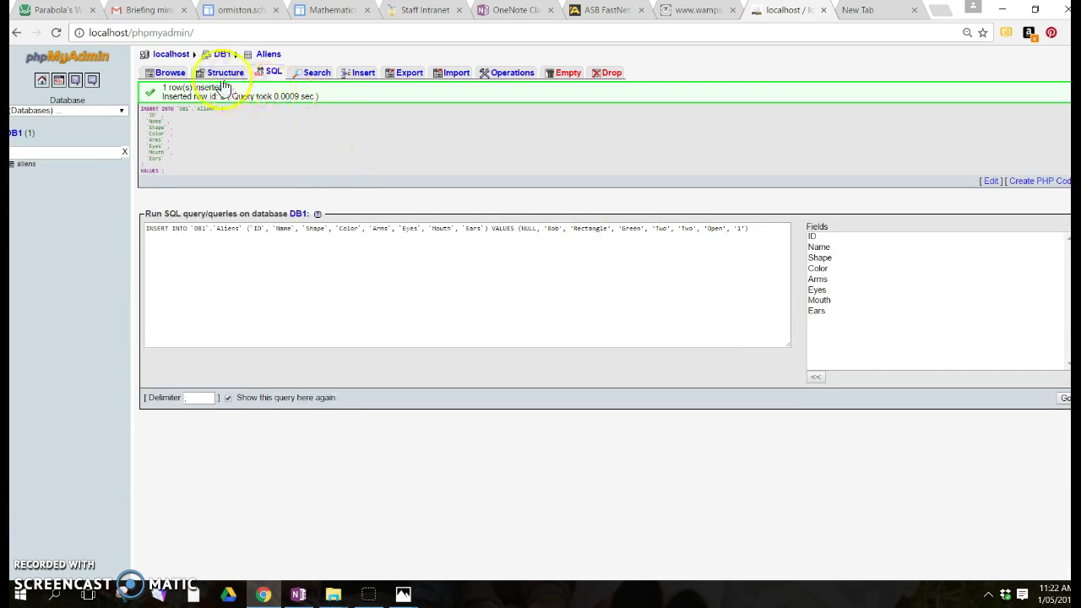
left_click(173, 73)
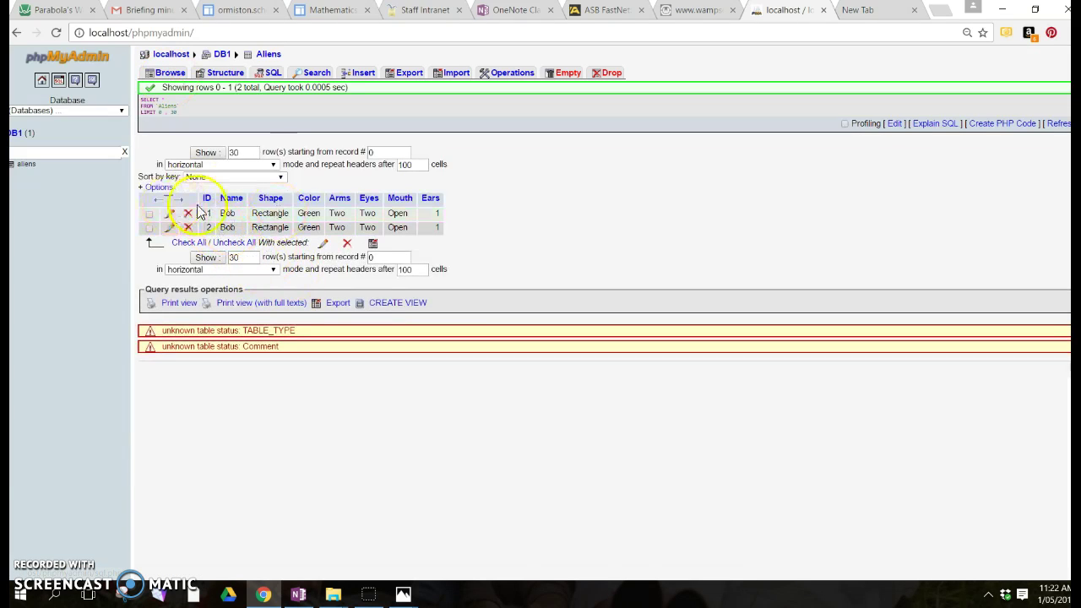
Delete the duplicate Bob row with ID 2 from the Aliens table and confirm the deletion
left_click(368, 235)
left_click(188, 228)
left_click(610, 146)
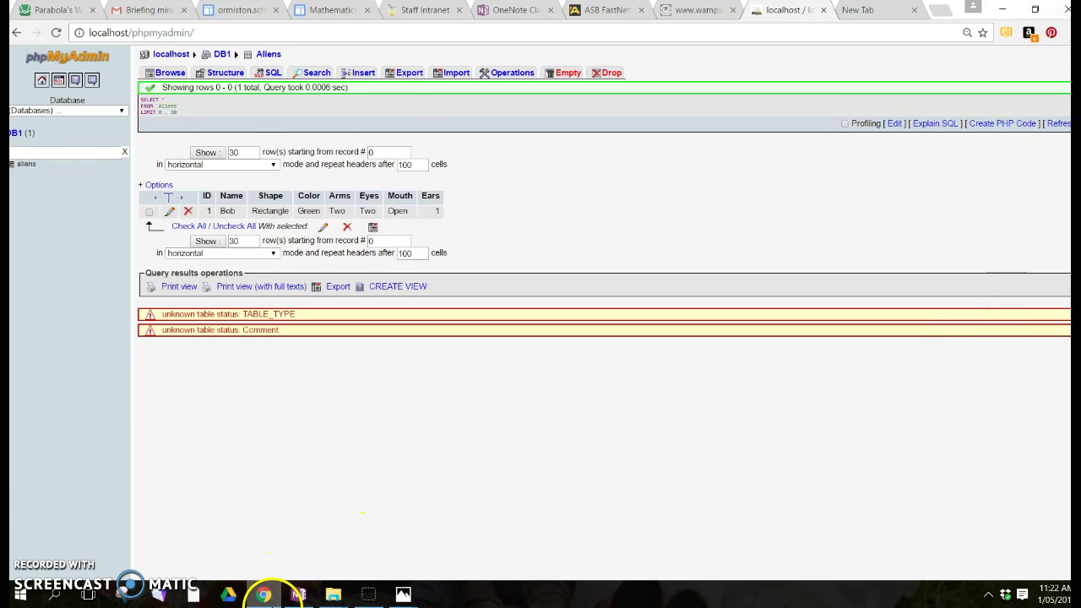
left_click(263, 595)
left_click(264, 594)
left_click(264, 595)
left_click(263, 594)
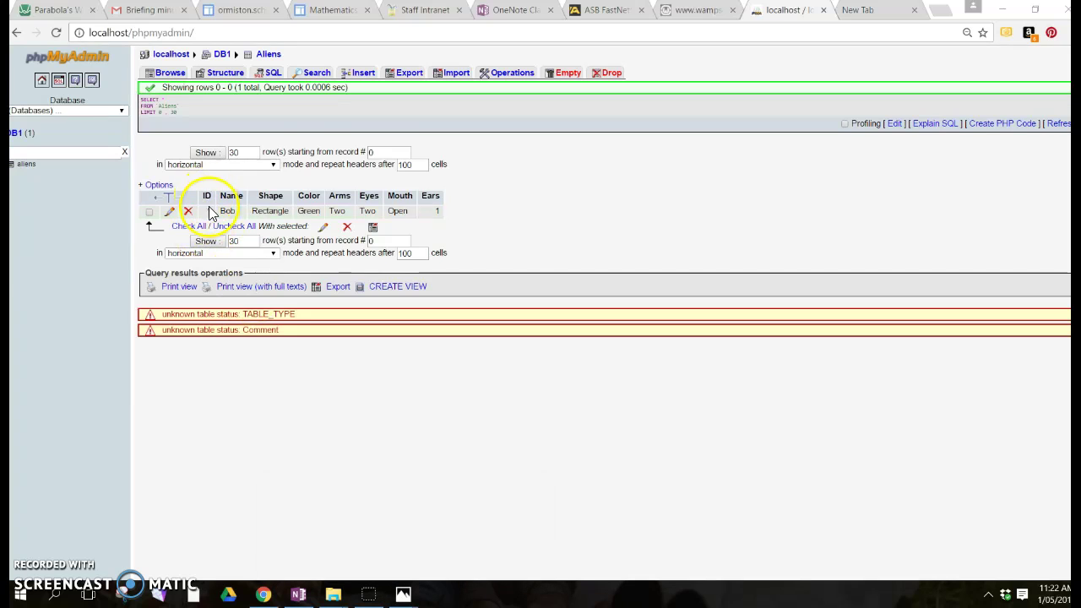
left_click(243, 217)
left_click(270, 379)
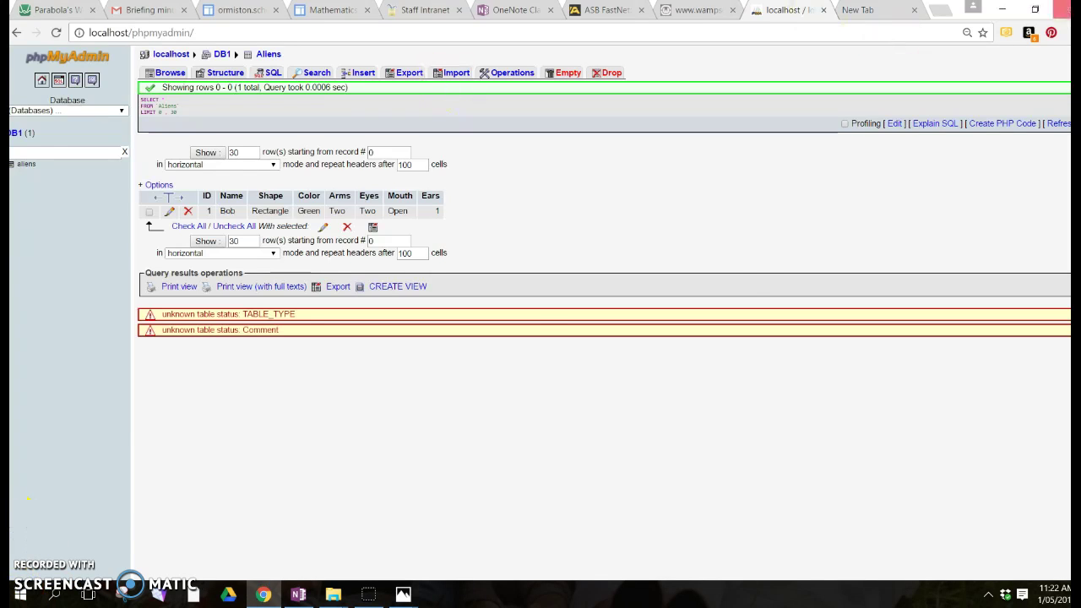
left_click(309, 509)
left_click(119, 494)
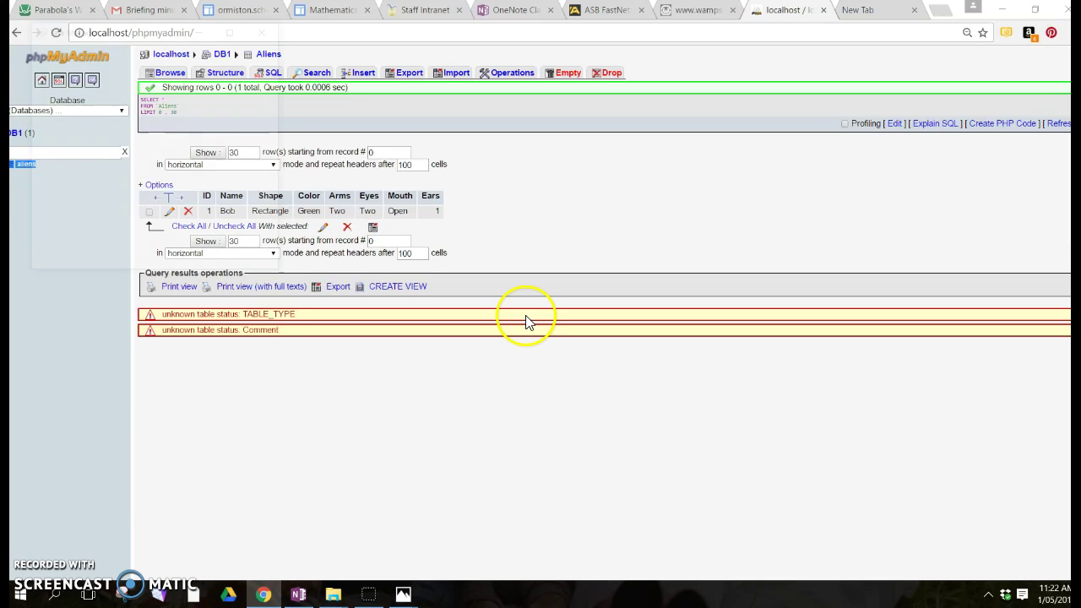
key("ctrl+shift+Escape")
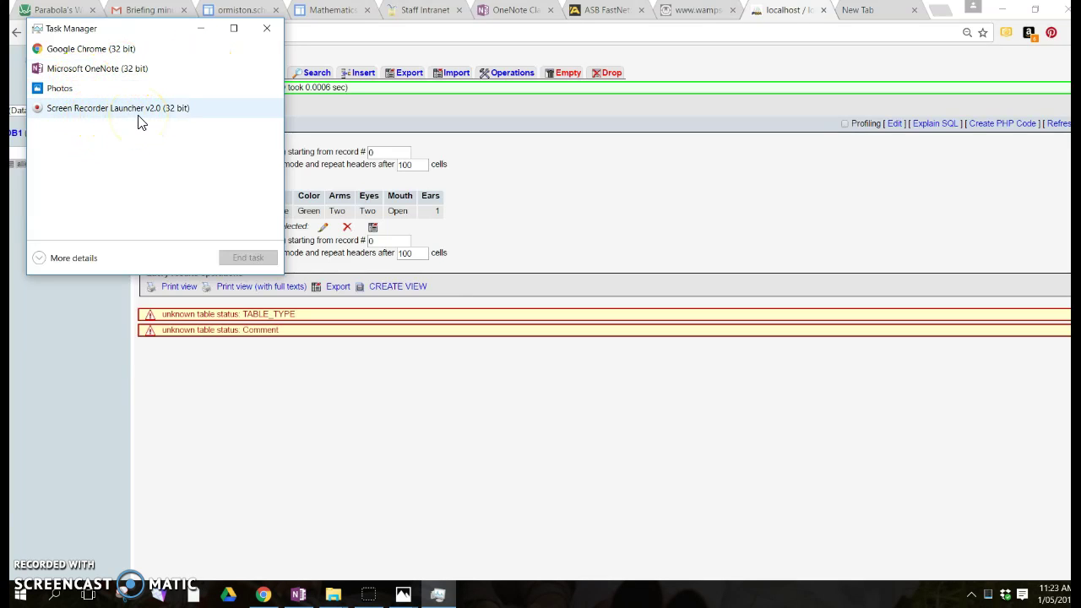
left_click(201, 29)
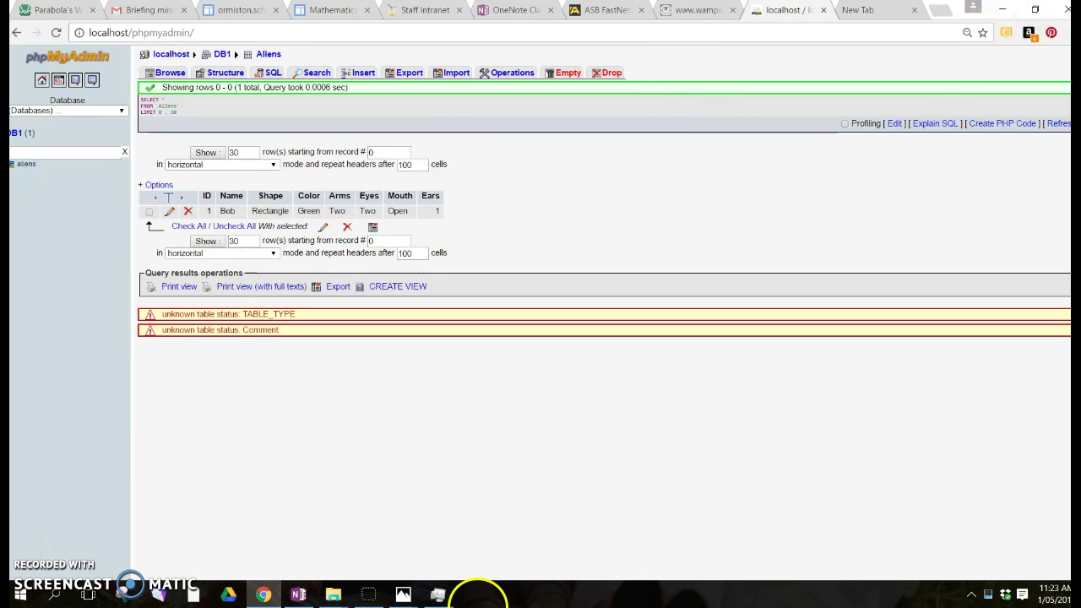
left_click(439, 594)
left_click(439, 594)
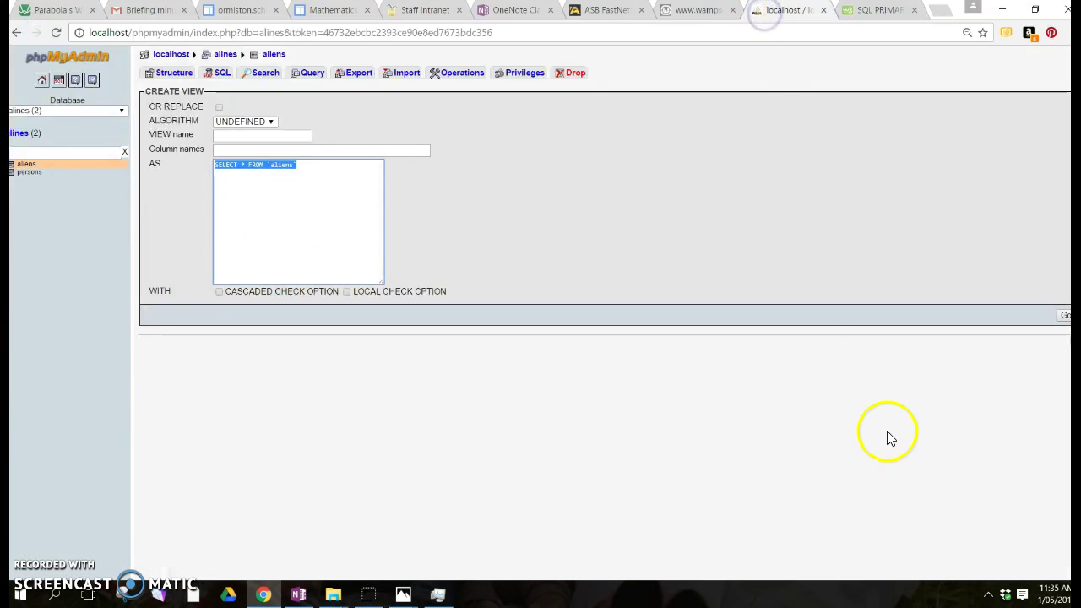
Open WampServer's www directory and look at the files inside its Aliens folder
left_click(986, 594)
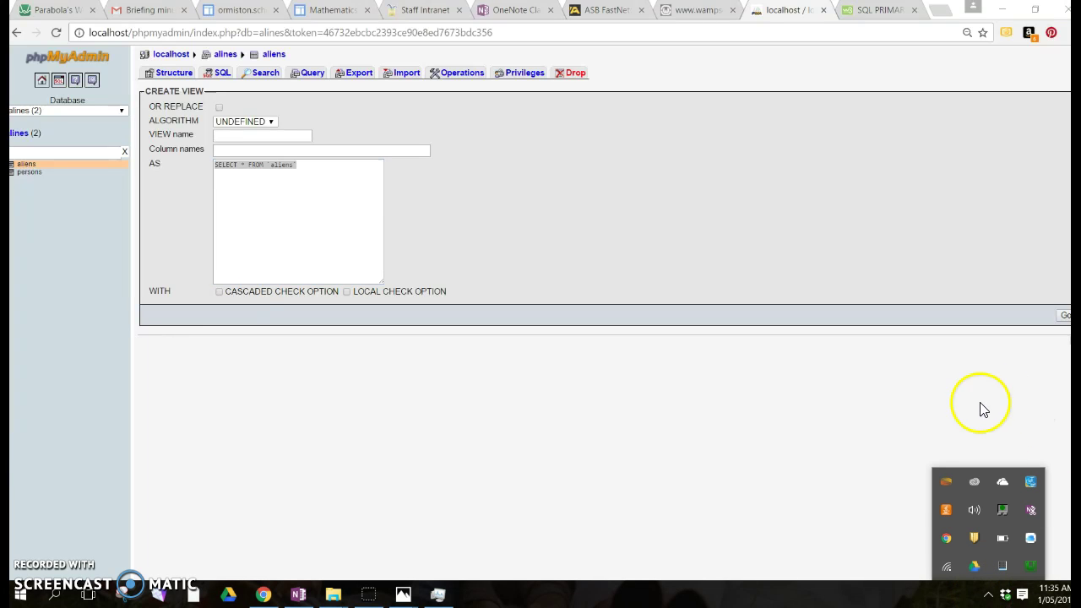
left_click(1031, 572)
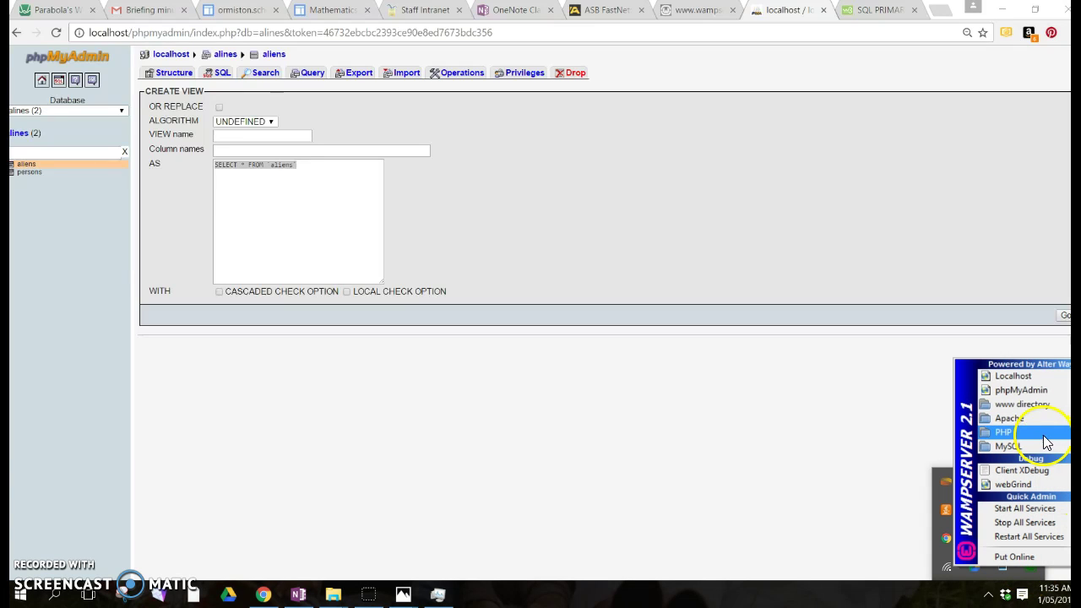
left_click(1014, 404)
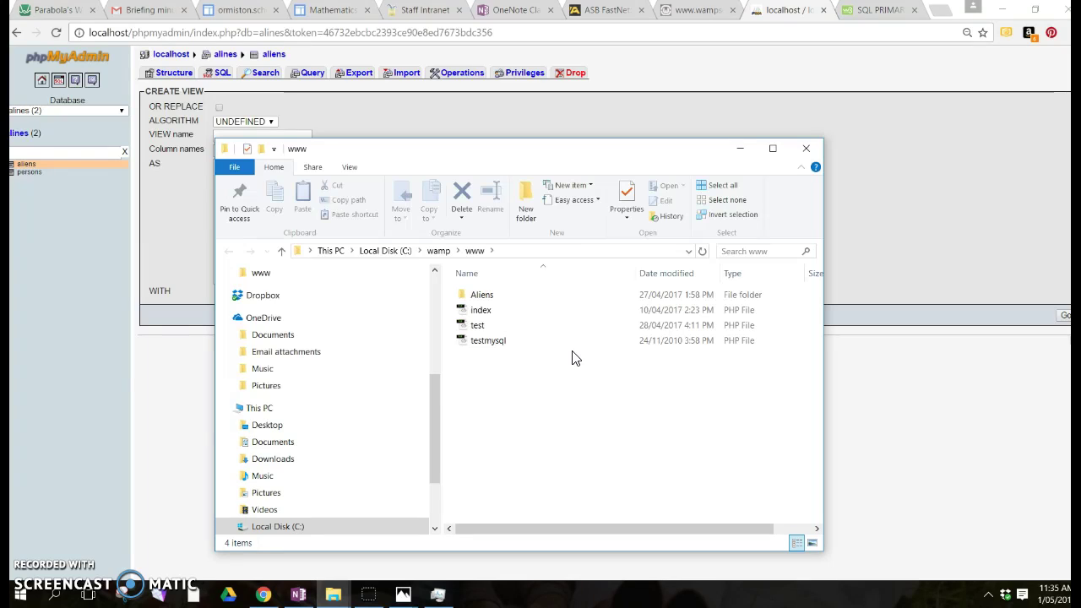
double_click(485, 297)
left_click(503, 293)
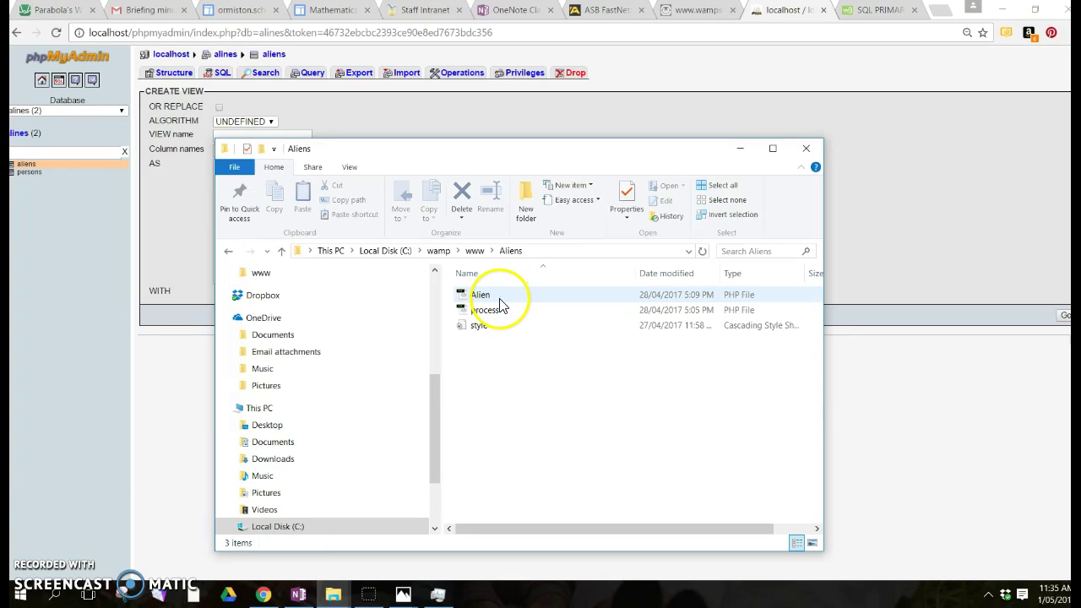
left_click(512, 387)
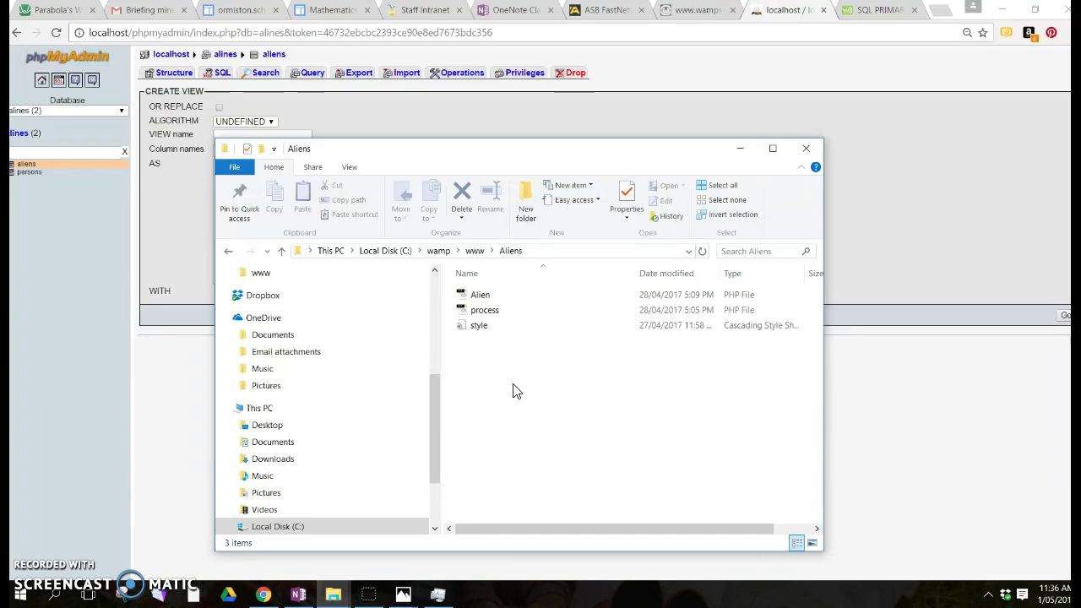
Check which new file types can be created in the Aliens folder and dismiss the list
left_click(477, 295)
left_click(579, 417)
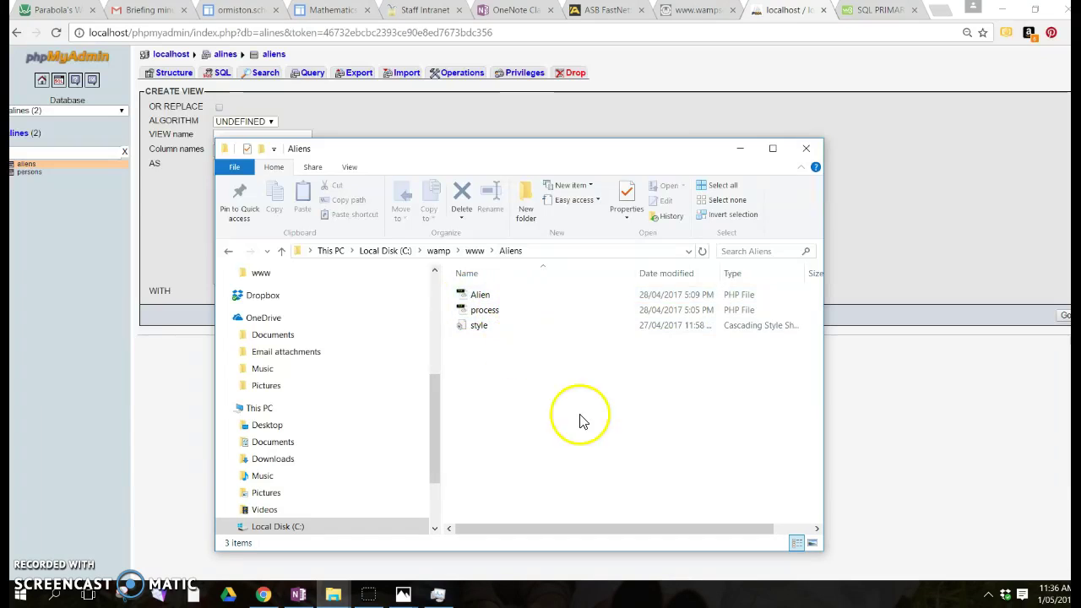
right_click(515, 406)
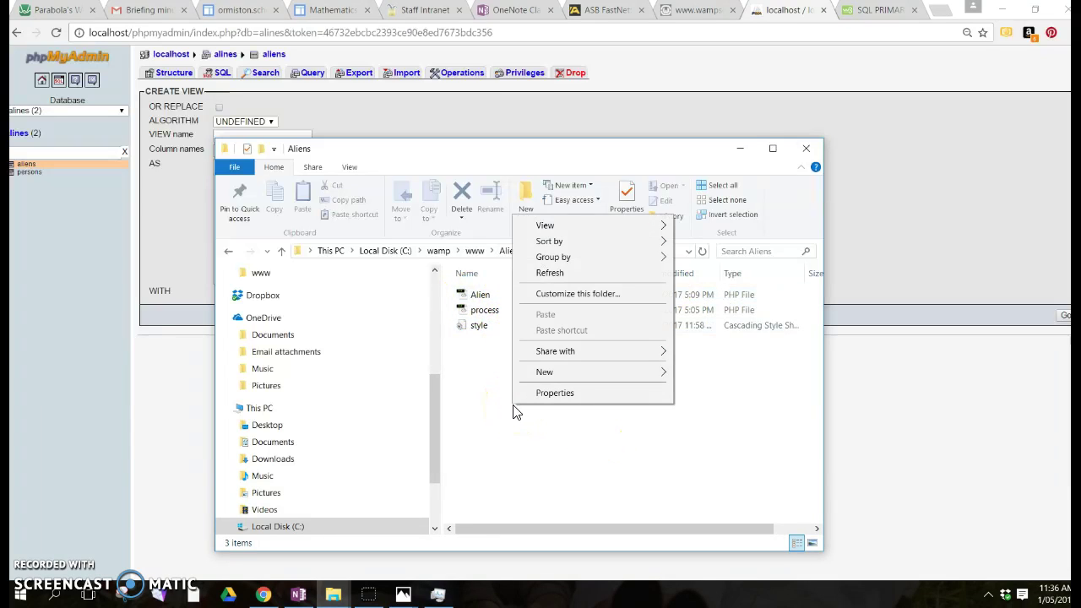
left_click(575, 372)
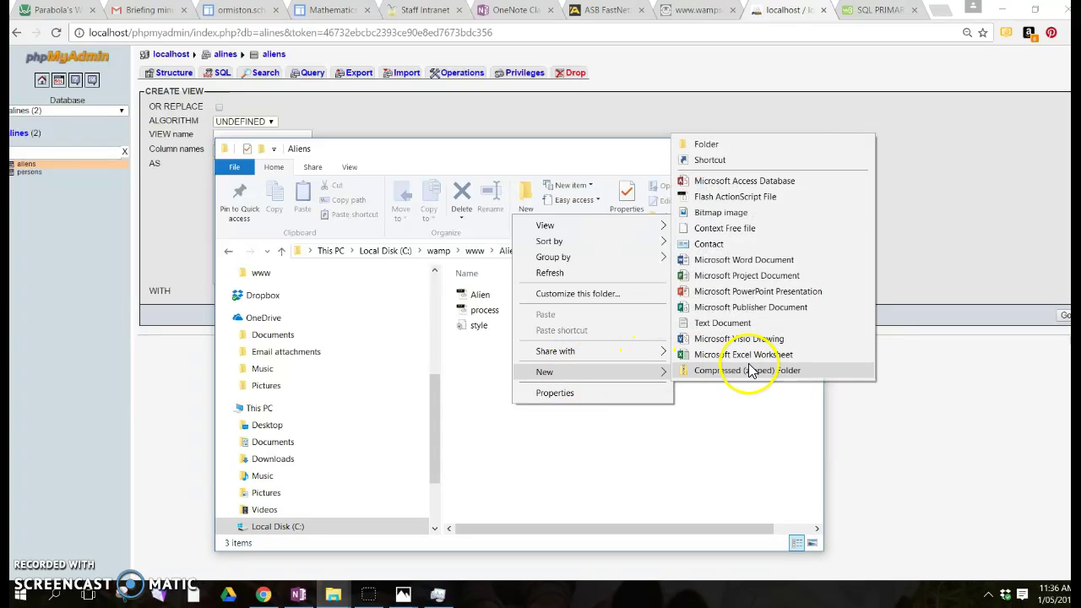
left_click(602, 463)
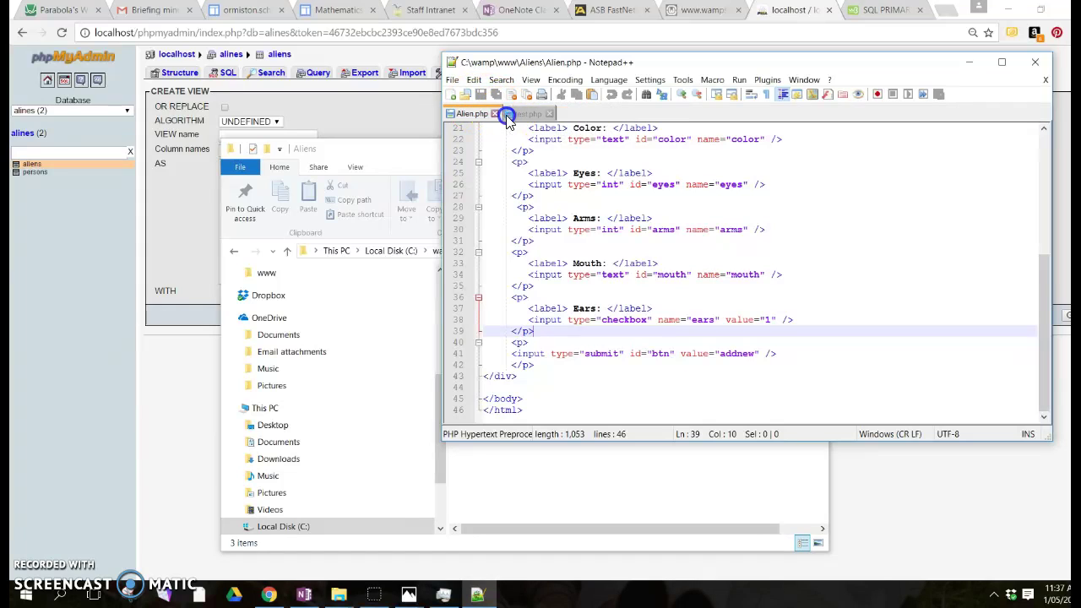
In Notepad++, close Alien.php and test.php and create a new blank file
left_click(495, 113)
left_click(494, 113)
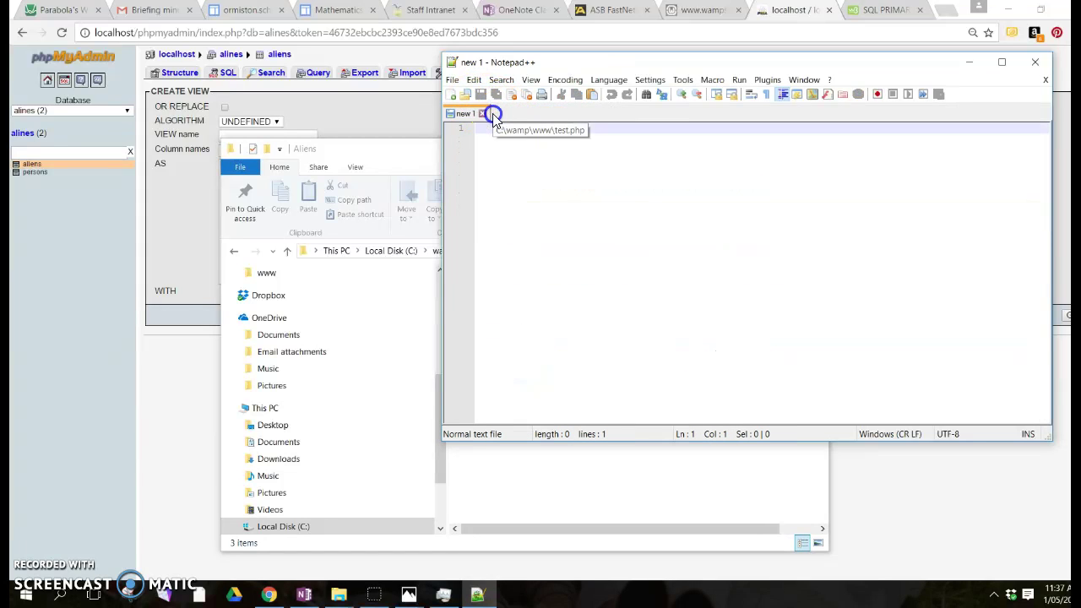
left_click(452, 80)
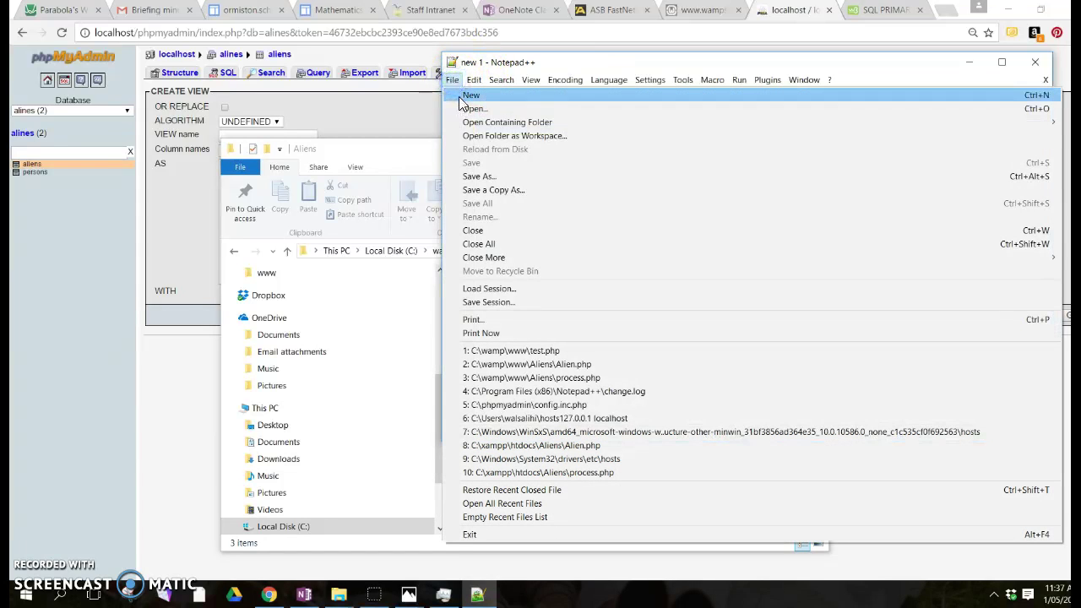
left_click(467, 96)
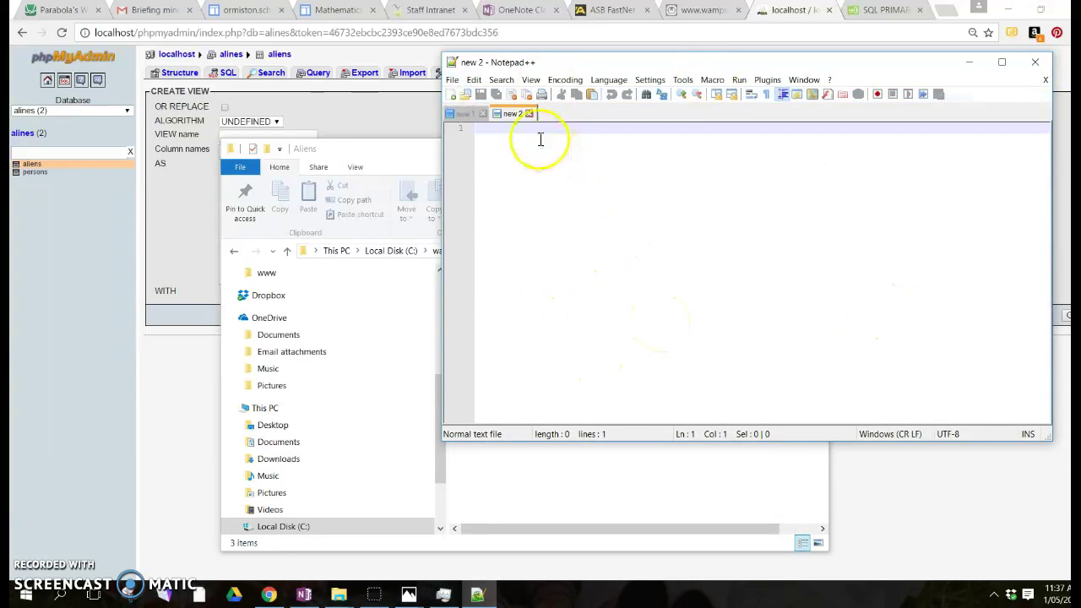
Start saving the blank file under a new name, creating and opening an Aliens2 folder inside www as its location
left_click(452, 80)
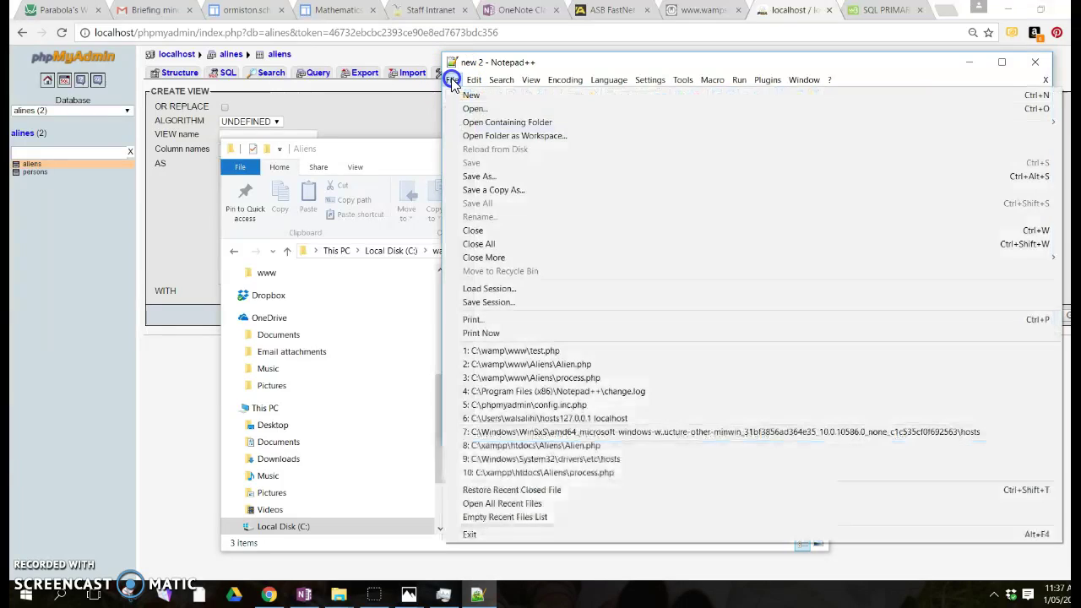
left_click(486, 179)
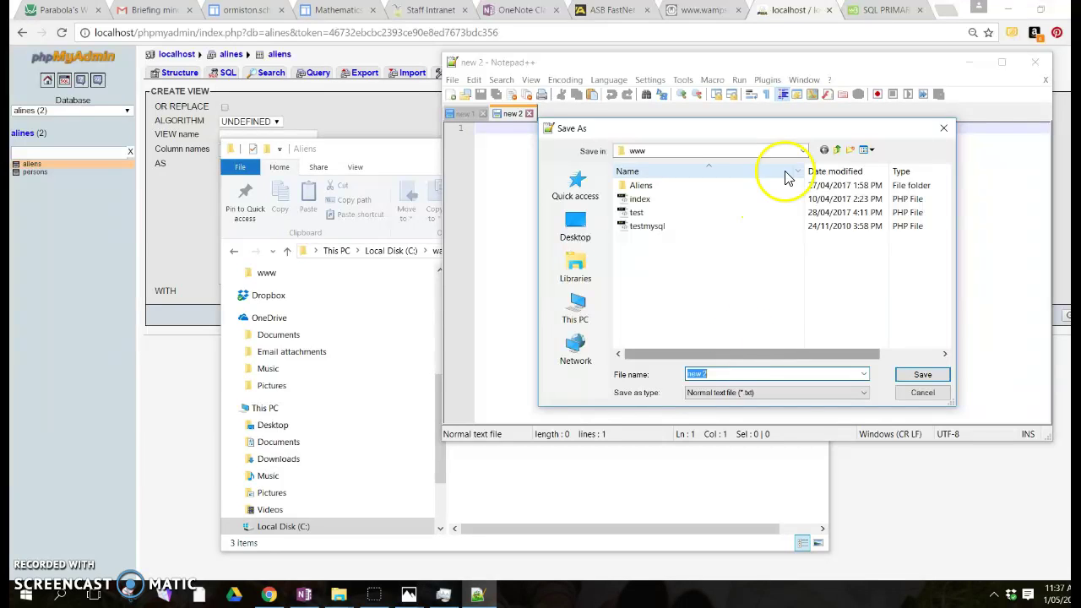
left_click(849, 149)
type("Aliens2")
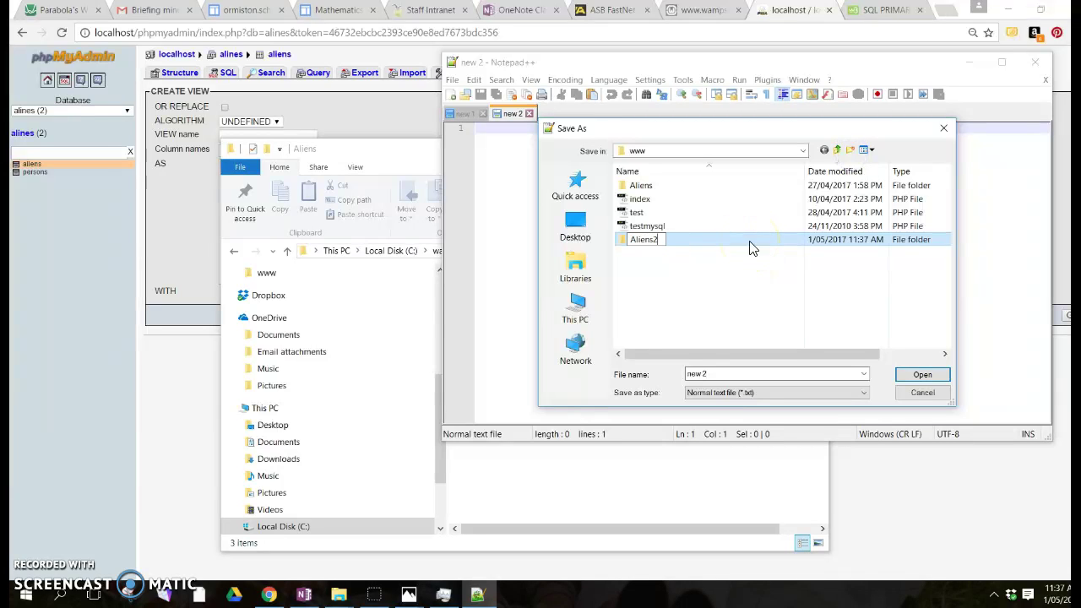
left_click(738, 294)
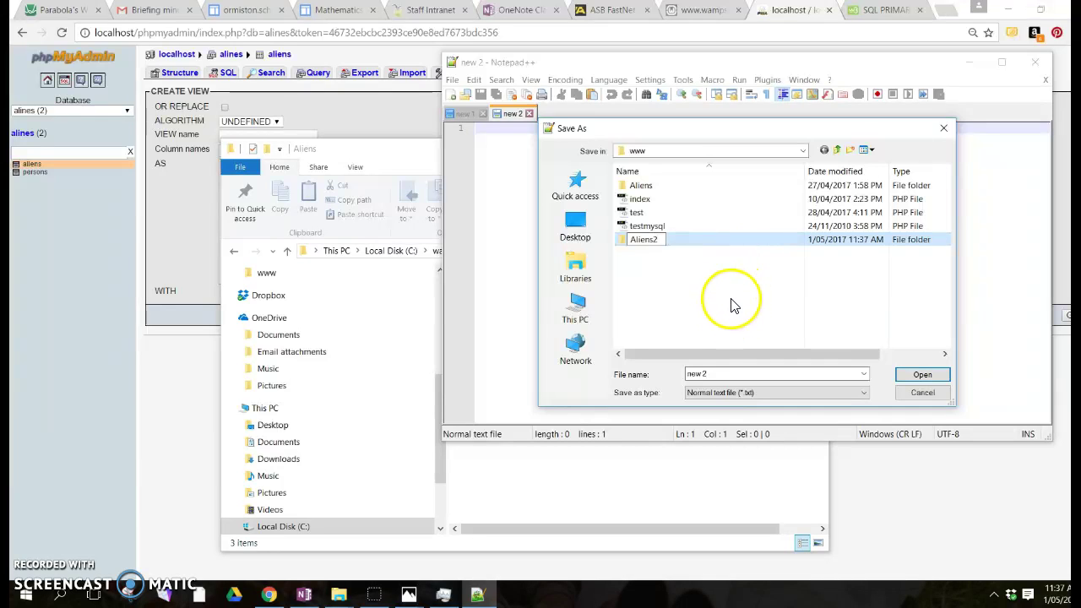
double_click(642, 241)
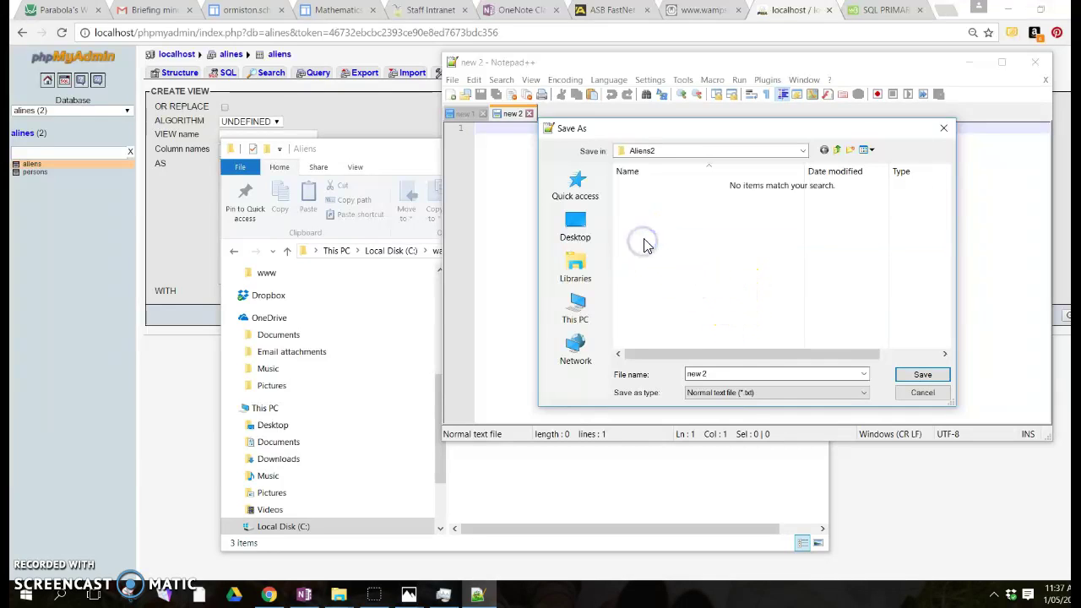
left_click_drag(719, 369, 614, 369)
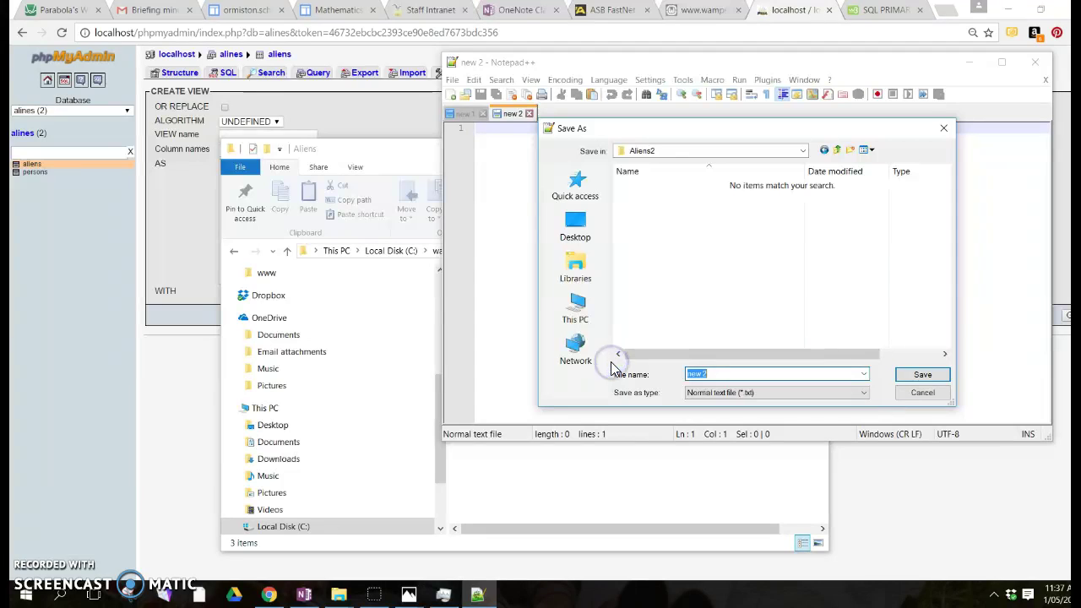